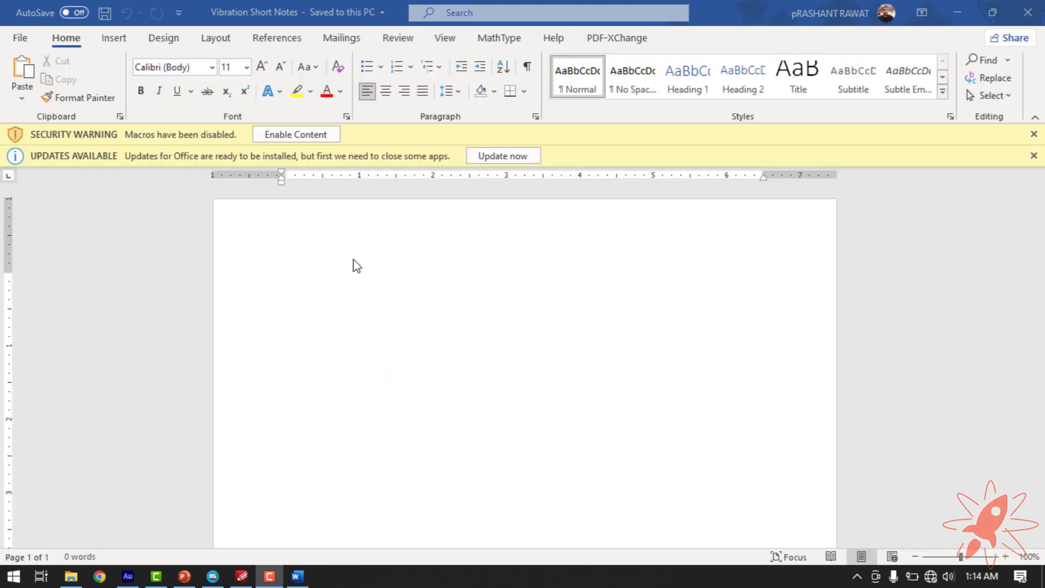
Launch MathType from its MathType 7 program folder
key(super)
scroll(169, 324, down, 5)
scroll(169, 324, down, 2)
click(169, 218)
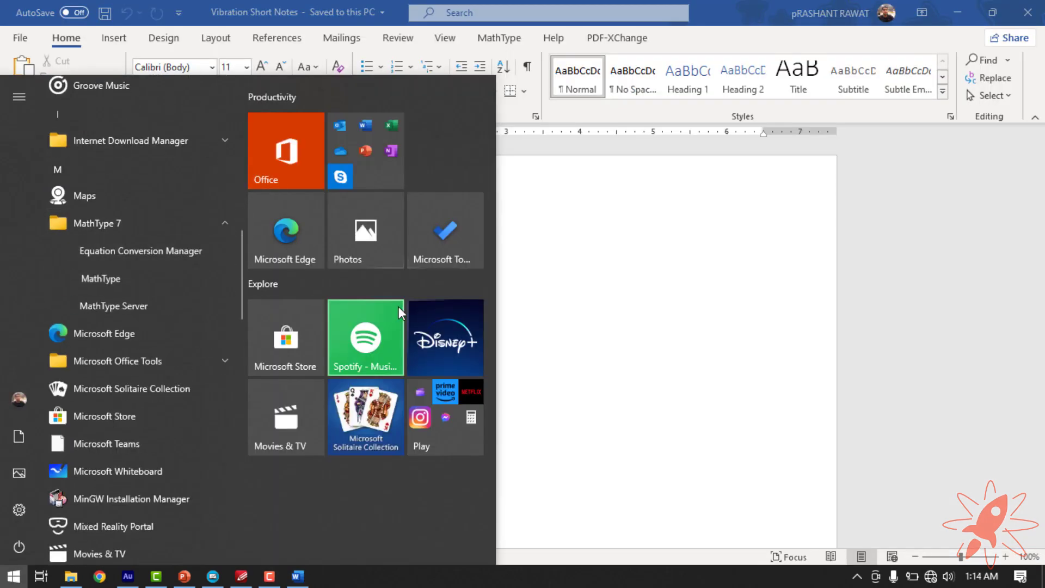
click(142, 285)
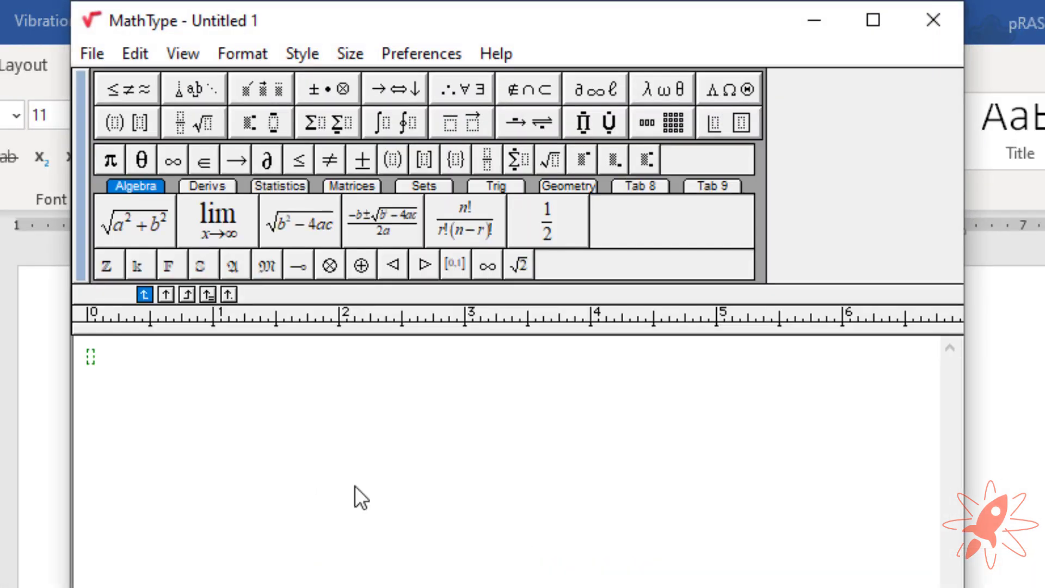
text(2c2)
key(BackSpace)
key(BackSpace)
key(BackSpace)
Write the expression 2x² over 4, followed by + 6 + 5 =, in the empty equation area
text(2x)
key(ctrl+h)
text(2/)
key(ctrl+a)
key(ctrl+f)
text(4)
key(Tab)
text(+6+5=)
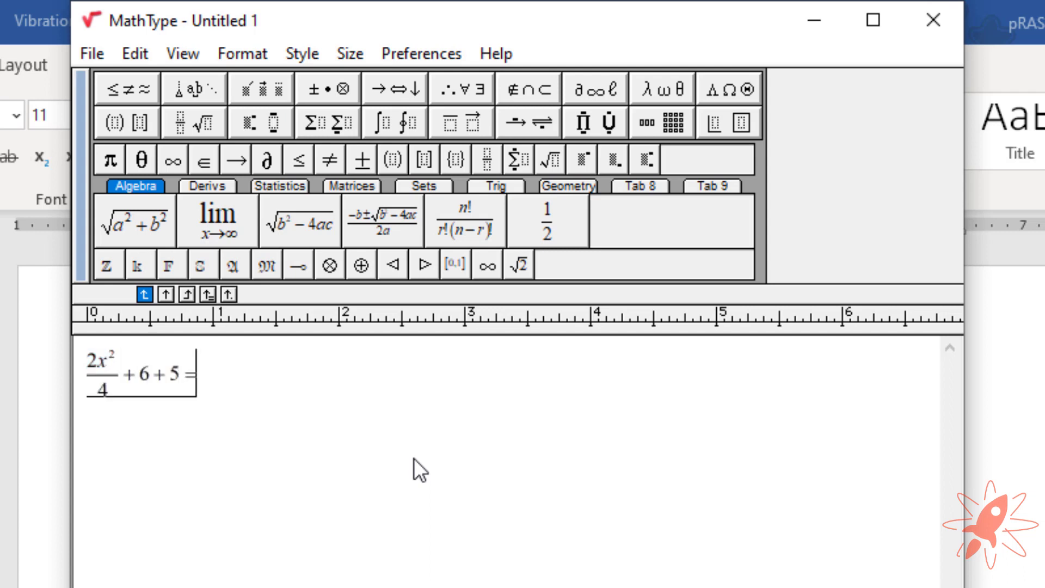
Replace the whole expression with the indefinite integral of x² over eˣ, followed by dx = ?
key(ctrl+a)
key(Delete)
key(ctrl+i)
text(x)
key(ctrl+h)
text(2)
key(ctrl+f)
text(ex)
key(ctrl+h)
key(Tab)
key(Tab)
text(dx=?)
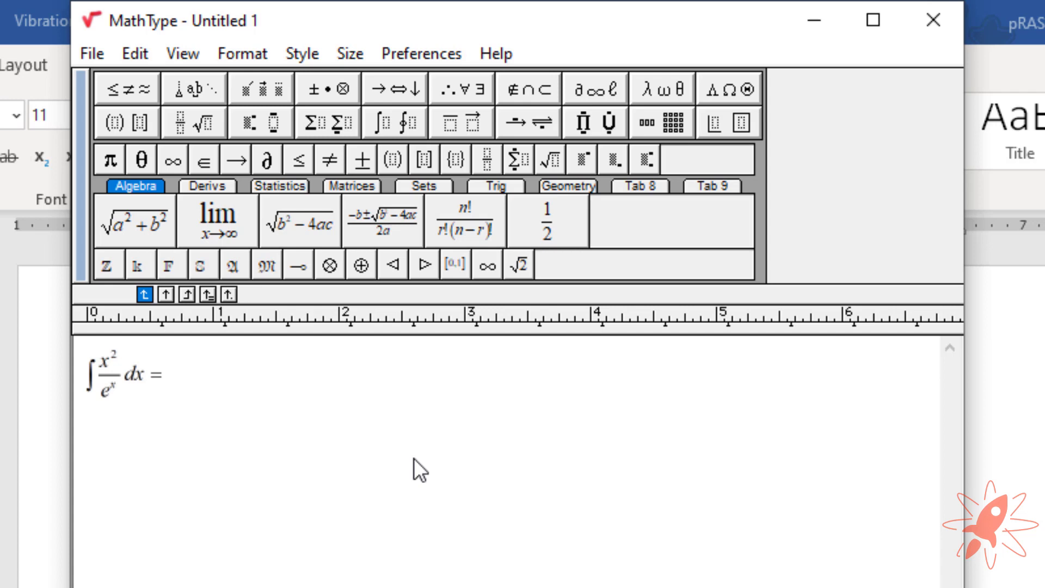
Insert a matrix of 3 rows and 3 columns after the integral equation and enclose it in square brackets
click(667, 124)
click(696, 237)
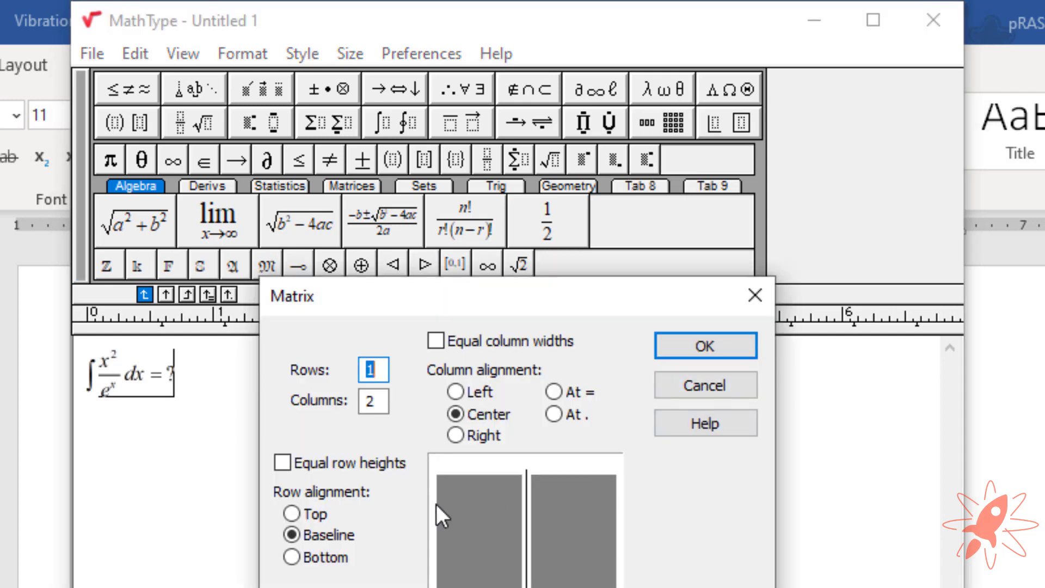
text(3)
key(Tab)
text(3)
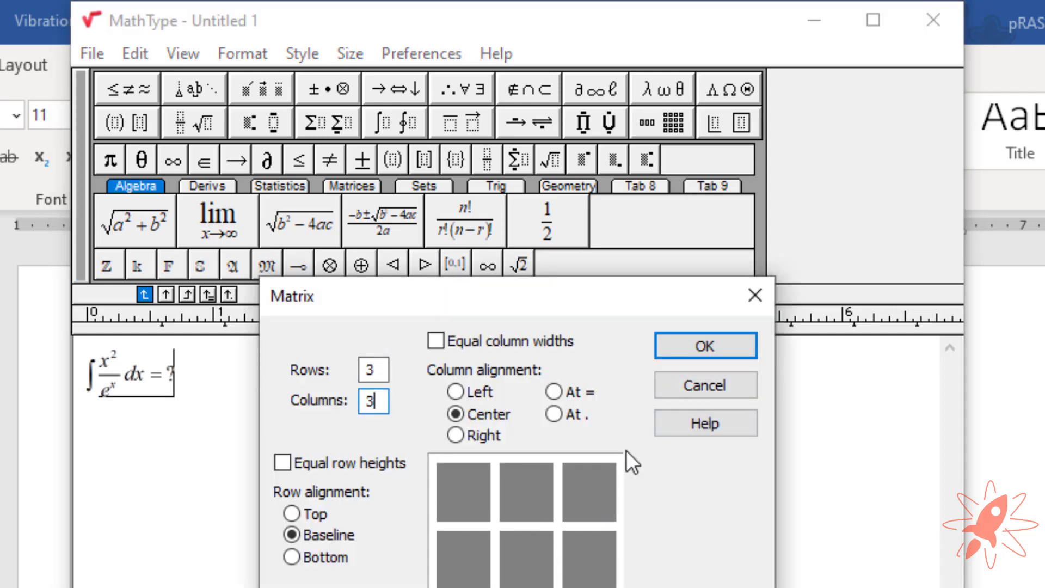
key(Return)
key(shift+Left)
key(ctrl+[)
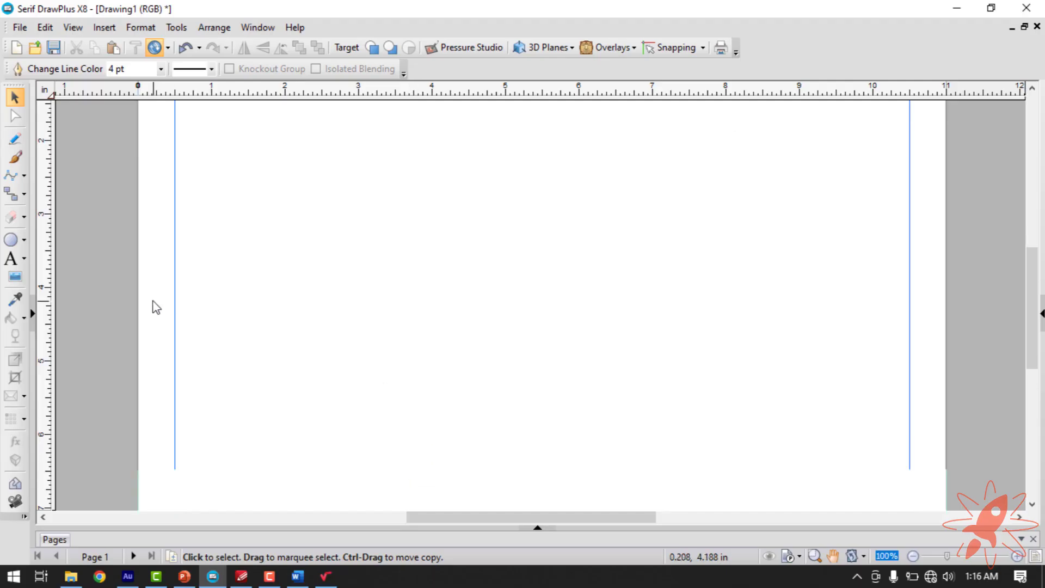
Draw a nearly circular ellipse about 2.19 in wide and 2.16 in high in the page's left half
click(25, 240)
click(37, 248)
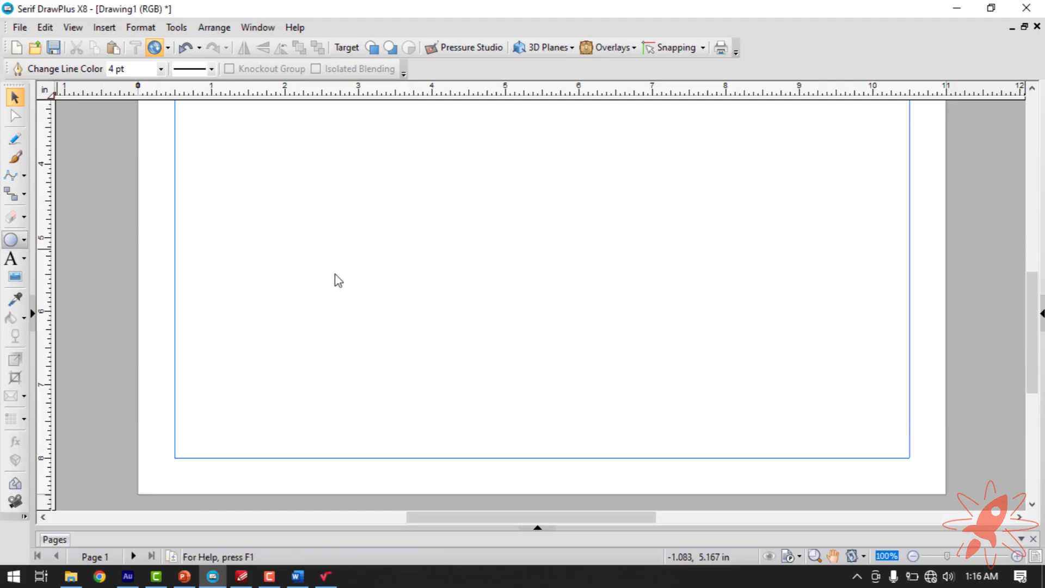
drag(351, 170, 517, 332)
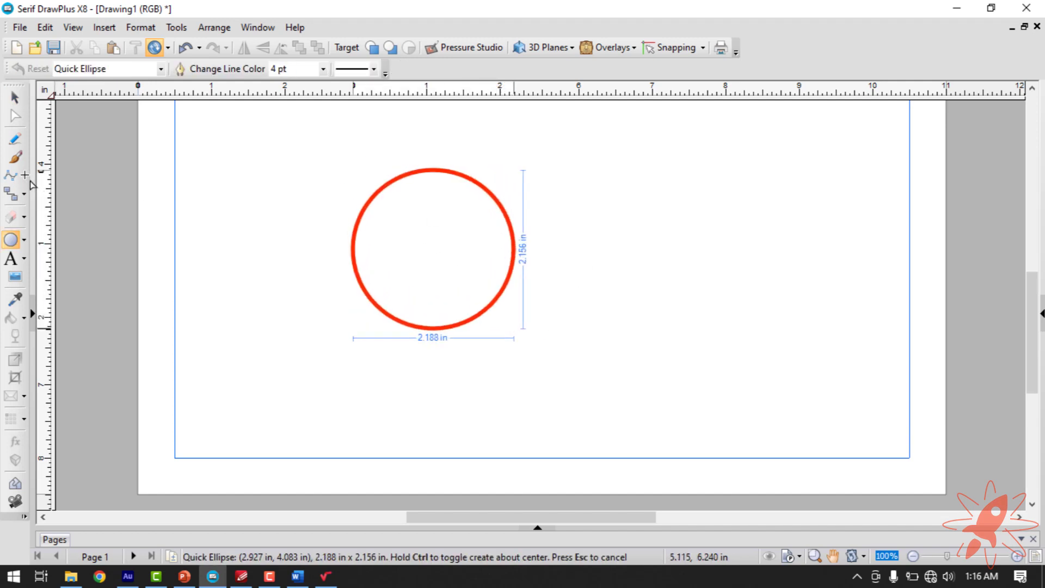
Draw an open polyline of three connected straight segments to the right of the circle
click(24, 176)
click(65, 199)
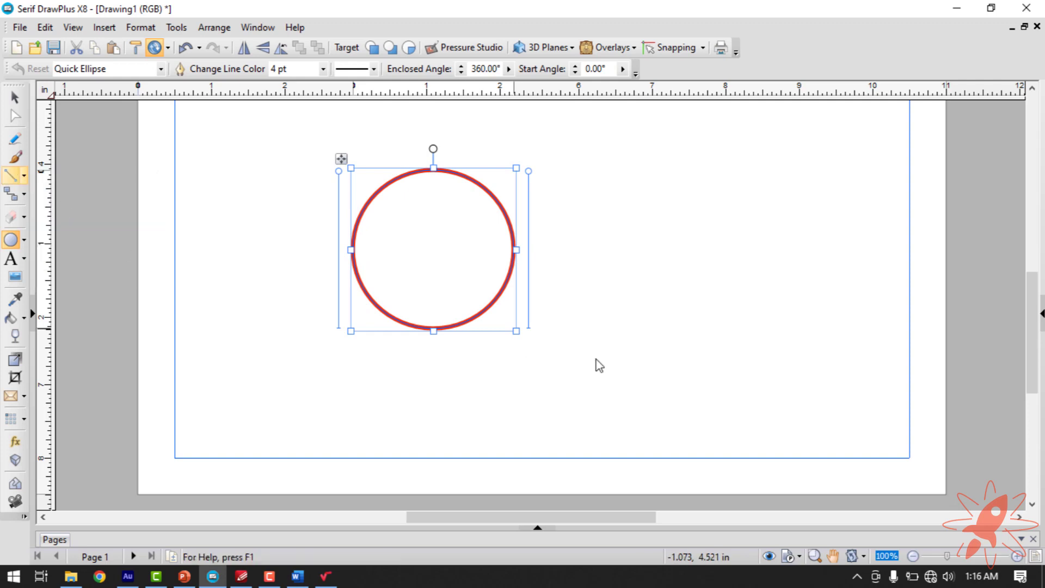
mouse_move(601, 359)
mouse_down()
mouse_move(645, 279)
mouse_move(764, 255)
mouse_up()
drag(764, 255, 768, 372)
Draw a wavy B-spline with five control points above the straight-line shape and finish the curve
click(24, 175)
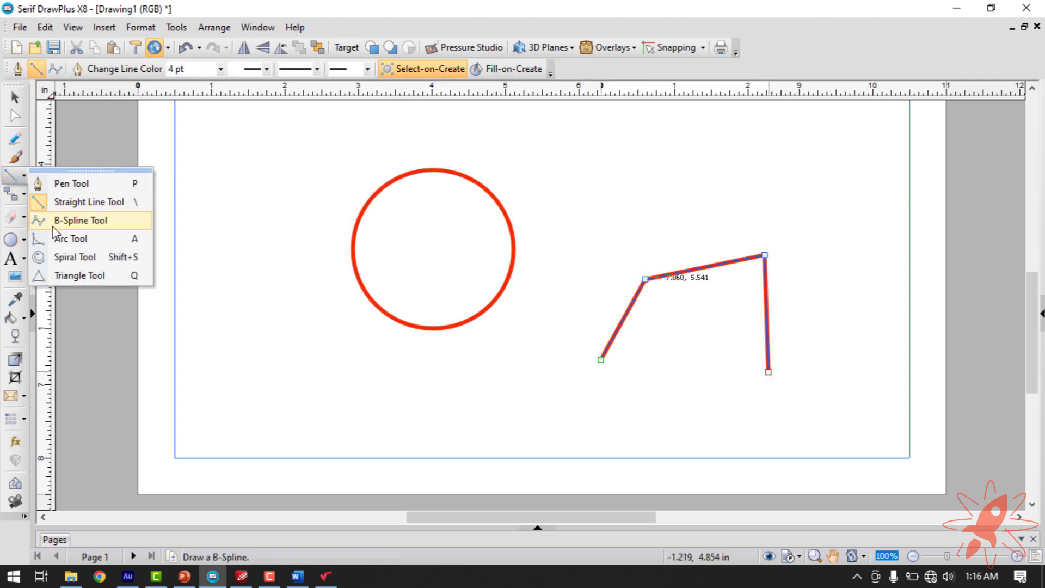
click(66, 219)
click(565, 200)
click(654, 162)
click(738, 206)
click(868, 287)
click(880, 164)
key(Escape)
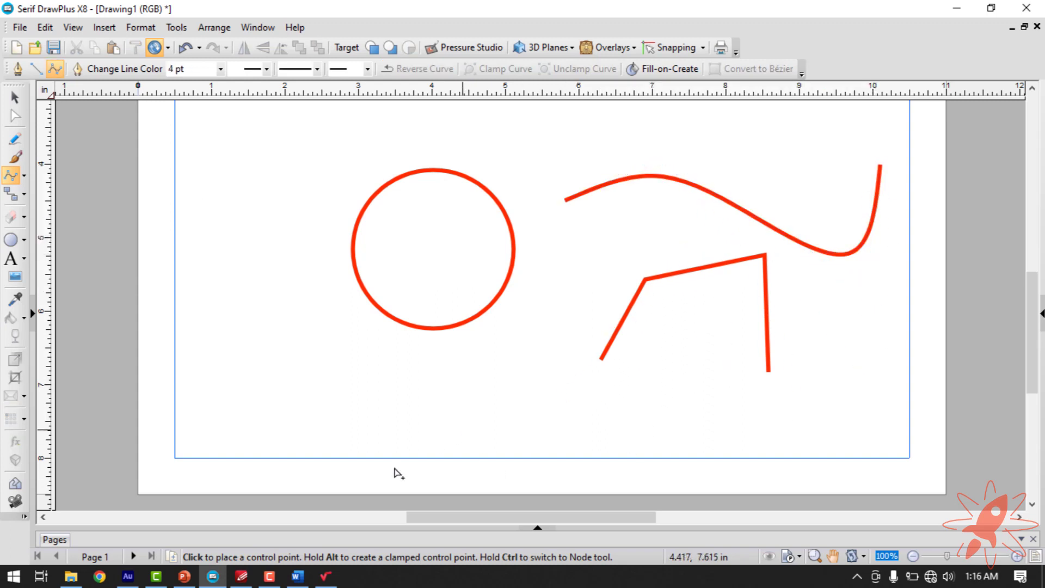
key(Escape)
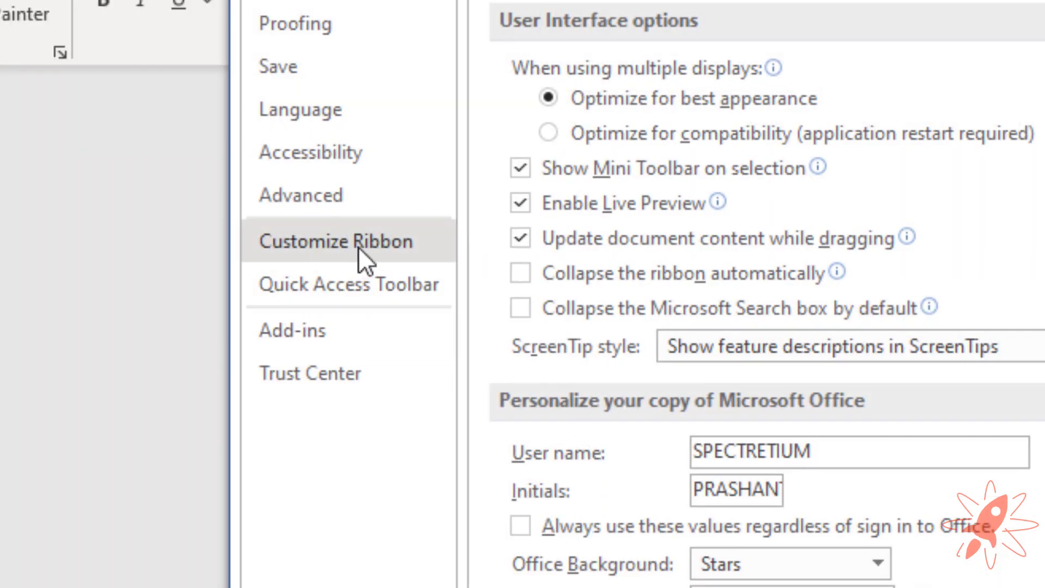
Open the ribbon customization options, choose commands from Macros, and look through the MathType macros
click(359, 246)
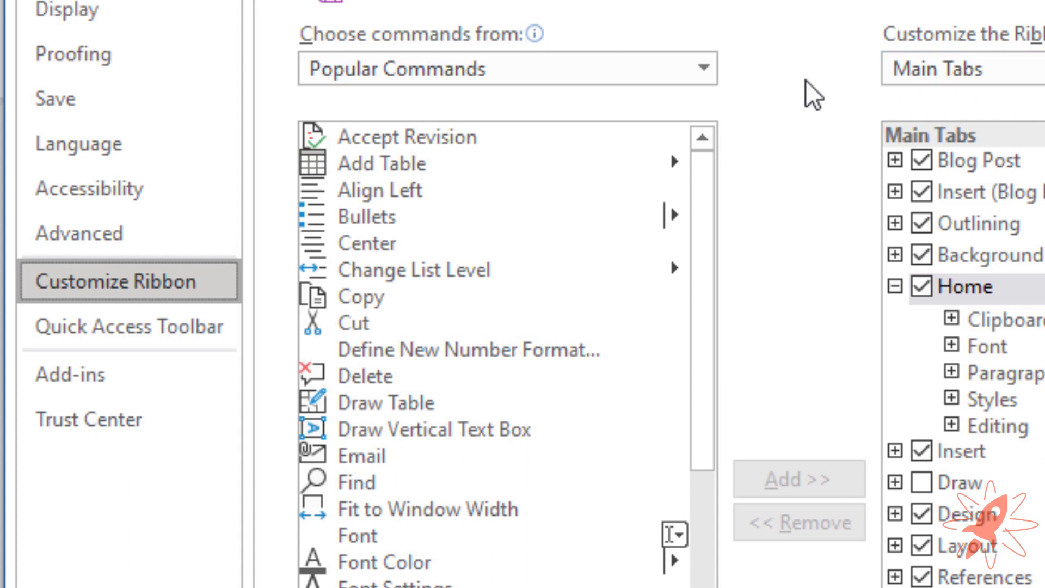
click(905, 80)
click(912, 78)
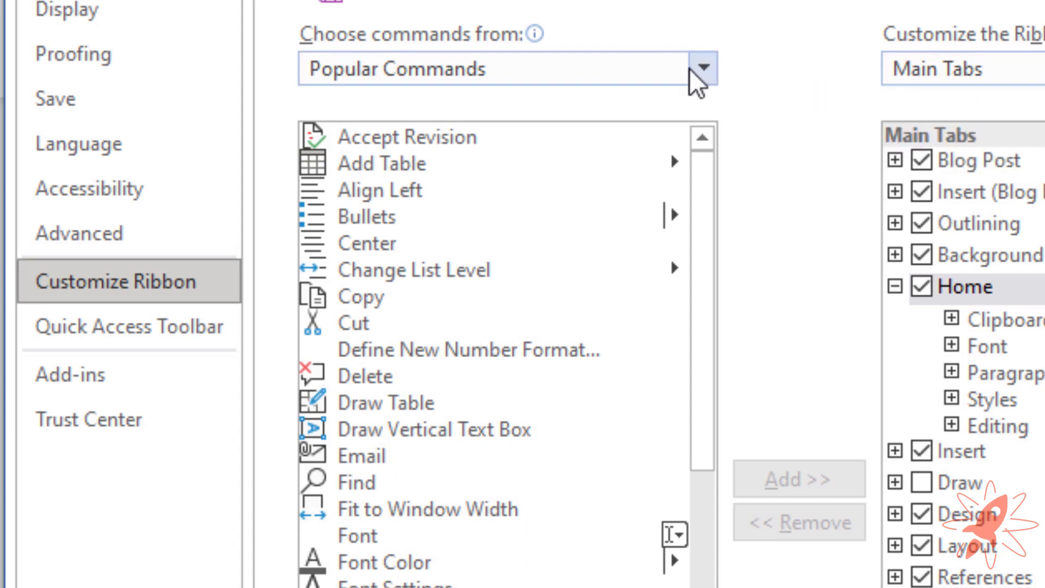
click(702, 70)
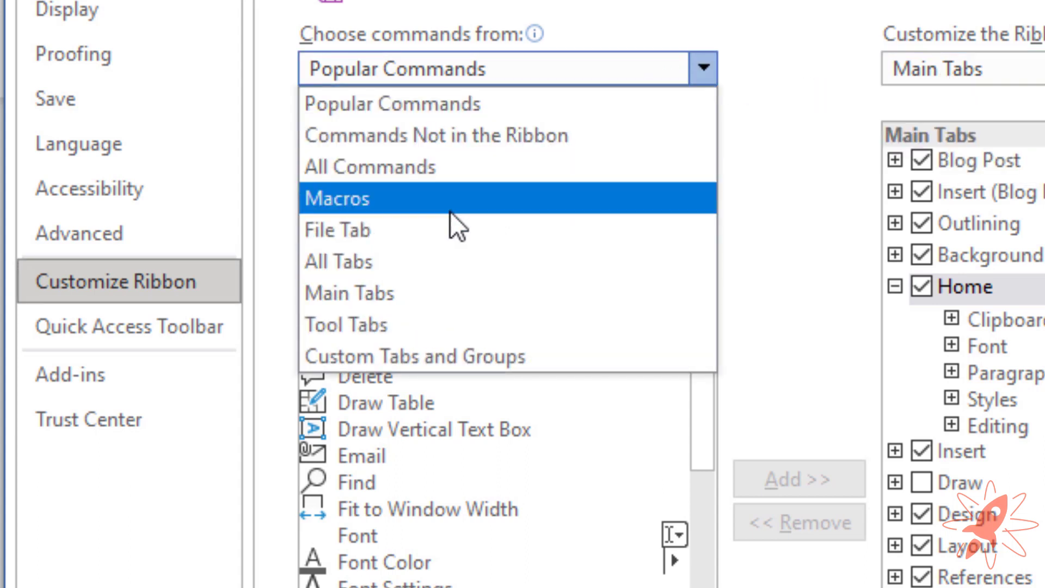
key(Escape)
key(Down)
key(Down)
key(Down)
scroll(452, 264, down, 2)
scroll(428, 266, down, 10)
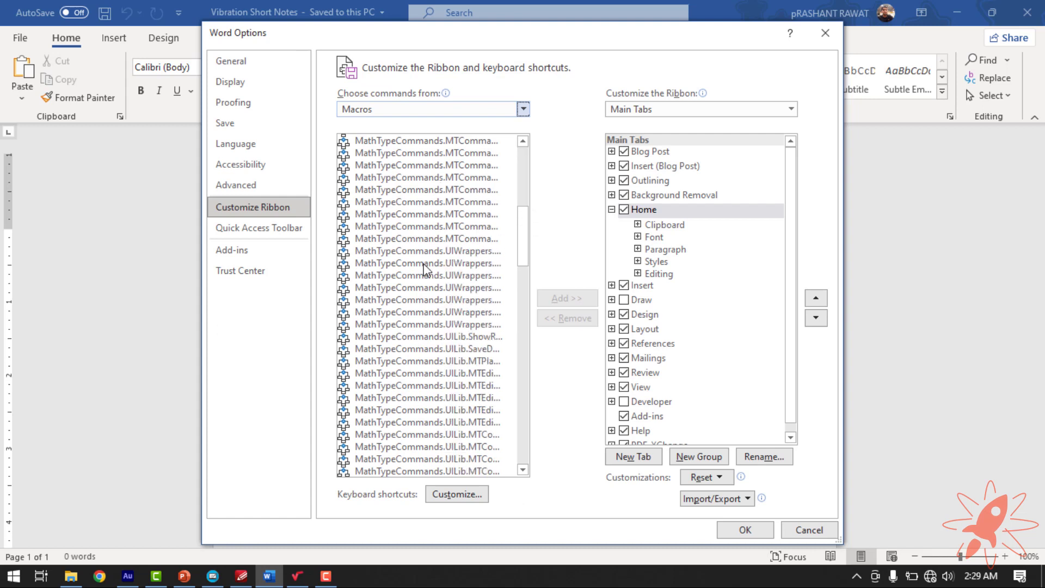
scroll(425, 277, down, 10)
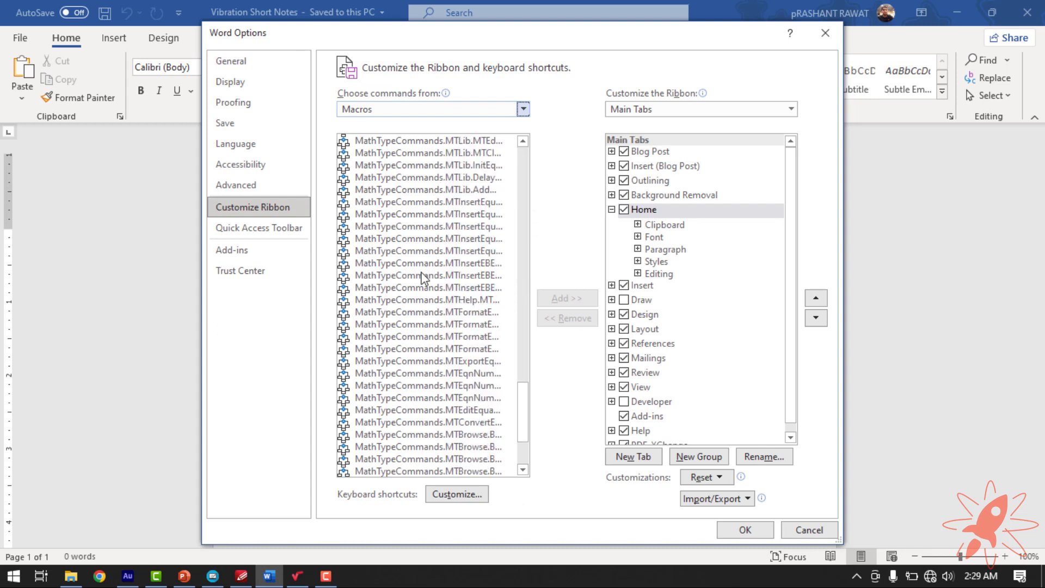
scroll(472, 380, up, 6)
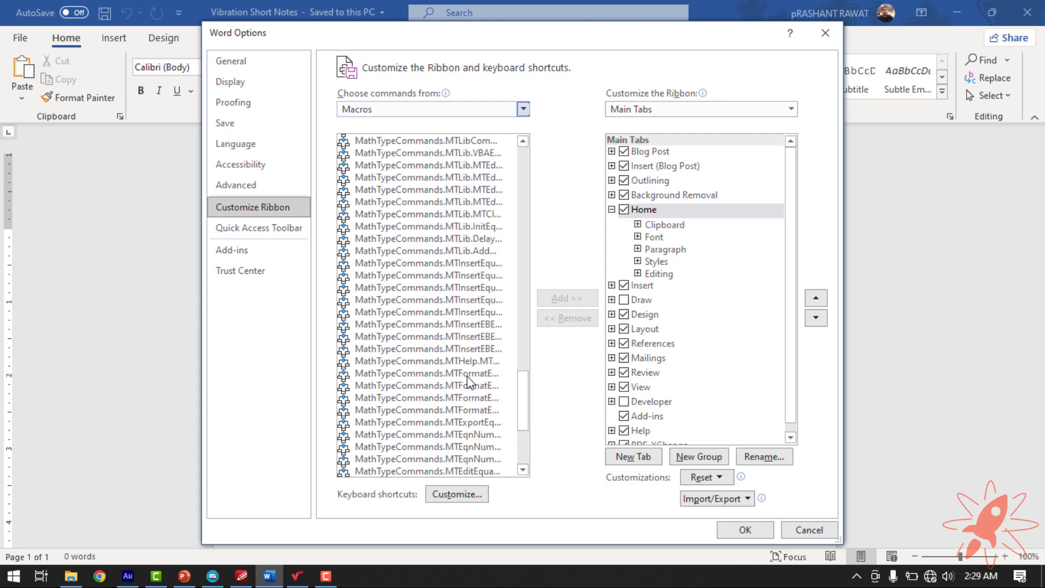
click(460, 384)
scroll(460, 383, down, 6)
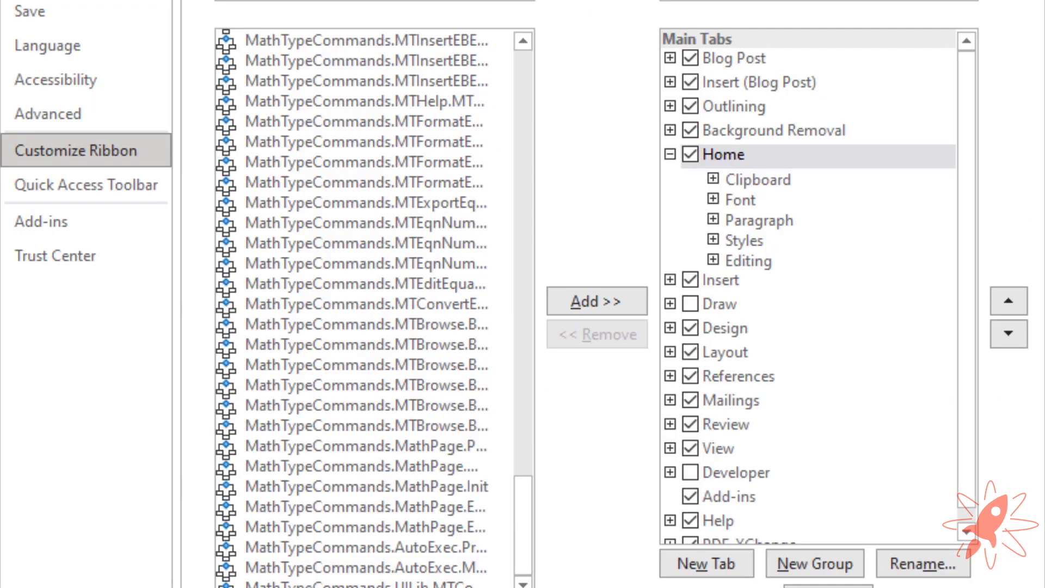
Open the keyboard shortcut customization and select the Macros category
click(394, 587)
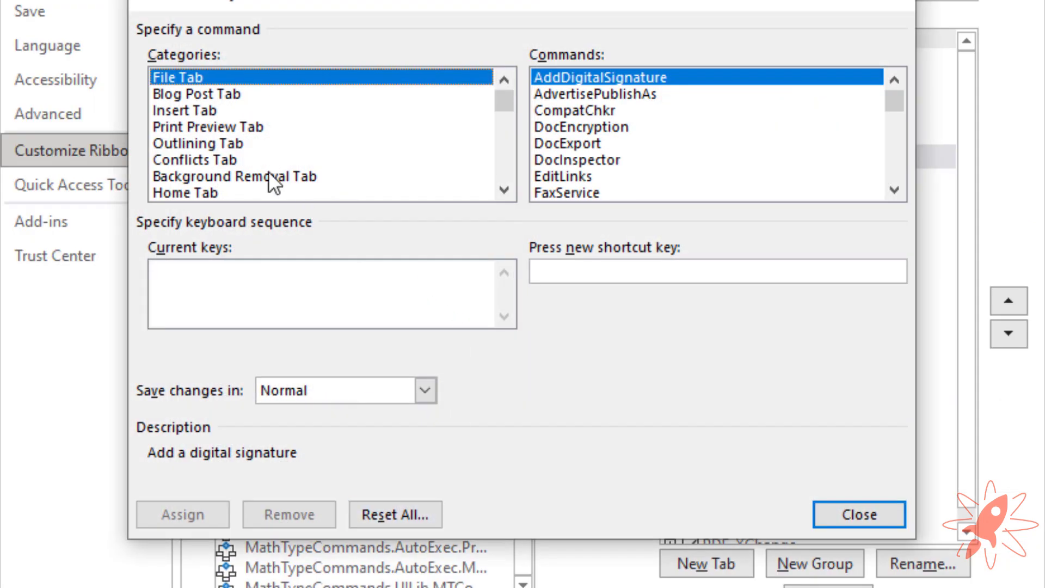
scroll(242, 140, down, 10)
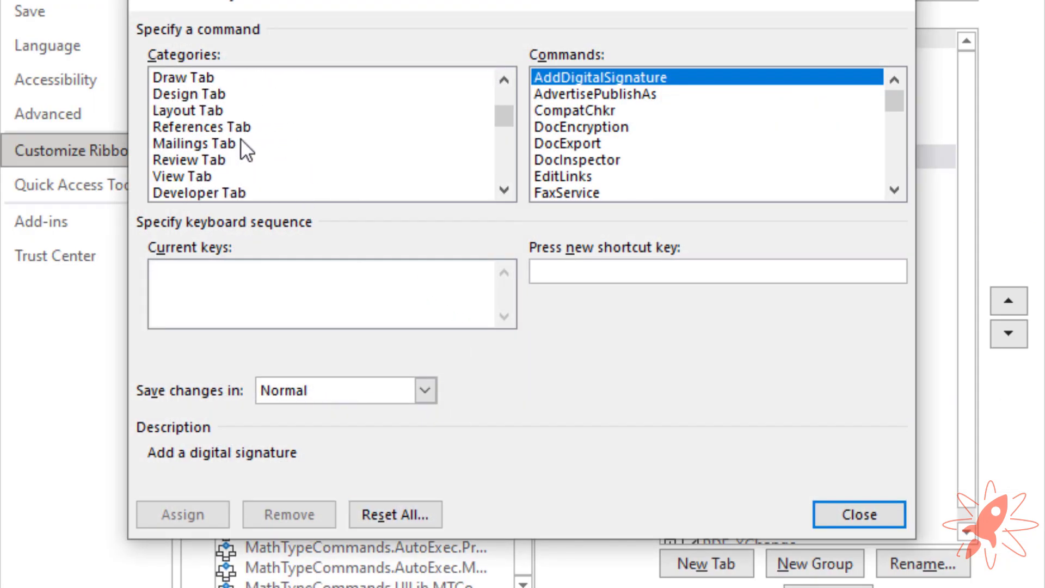
scroll(240, 138, down, 2)
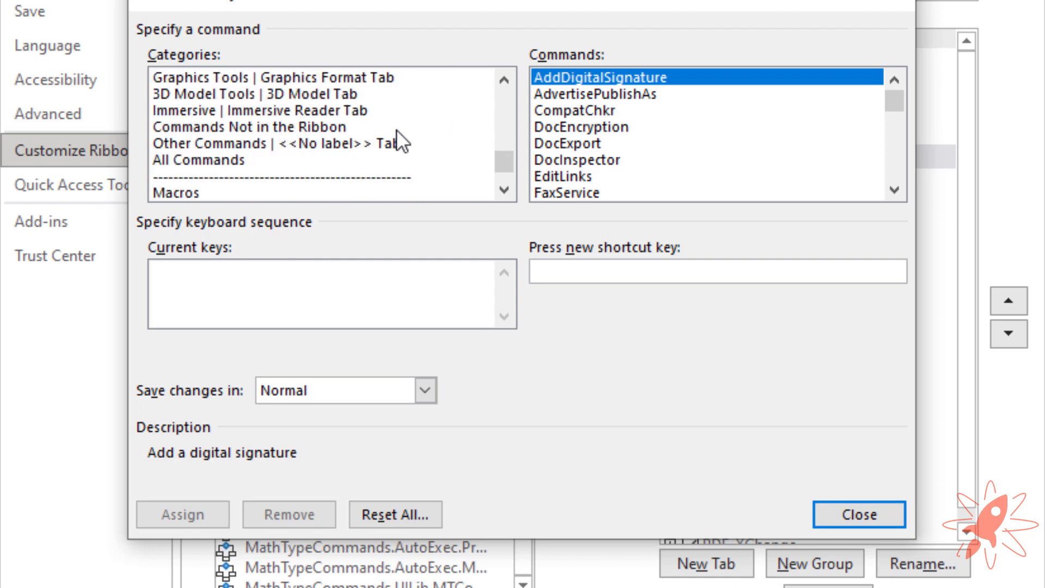
scroll(345, 130, down, 2)
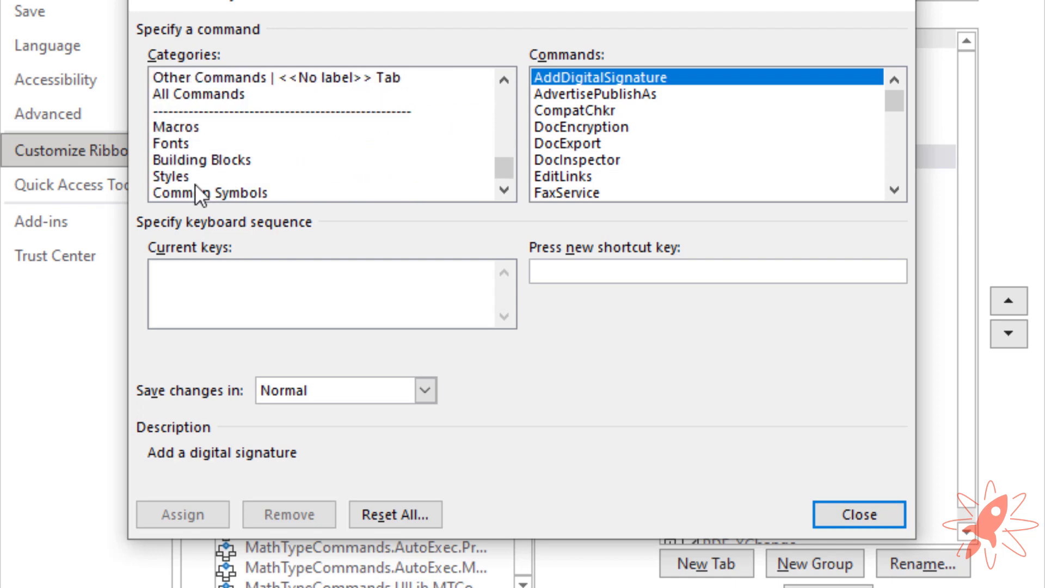
click(182, 128)
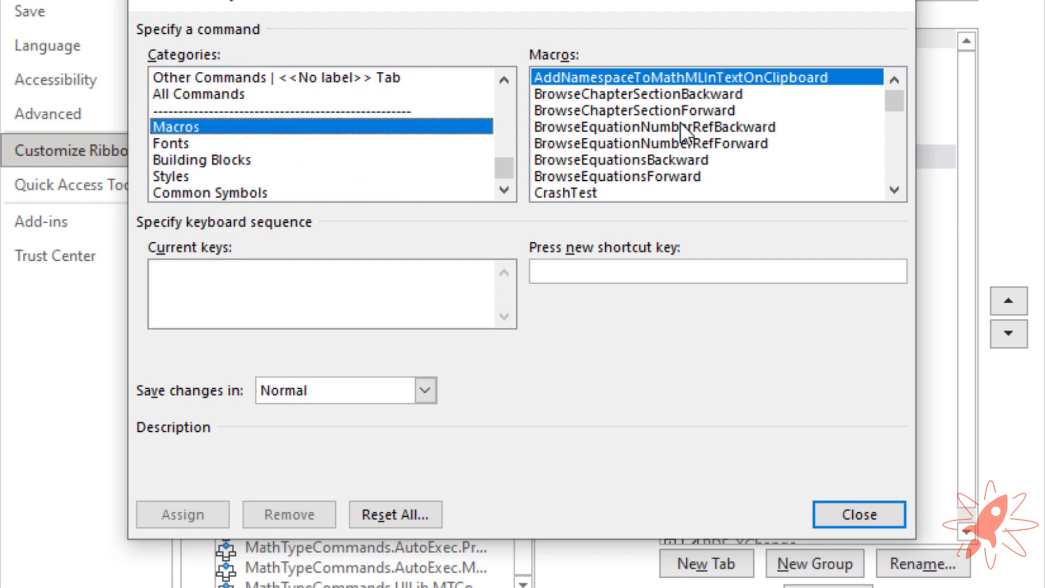
Find and select the MTCommand_InsertInlineEqn macro in the macro list
scroll(890, 120, down, 7)
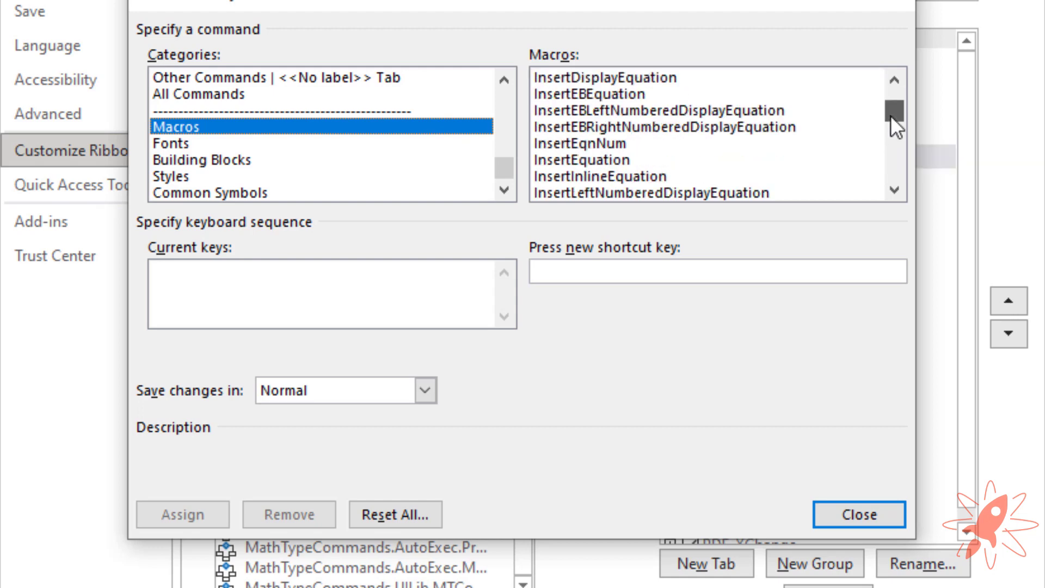
click(640, 146)
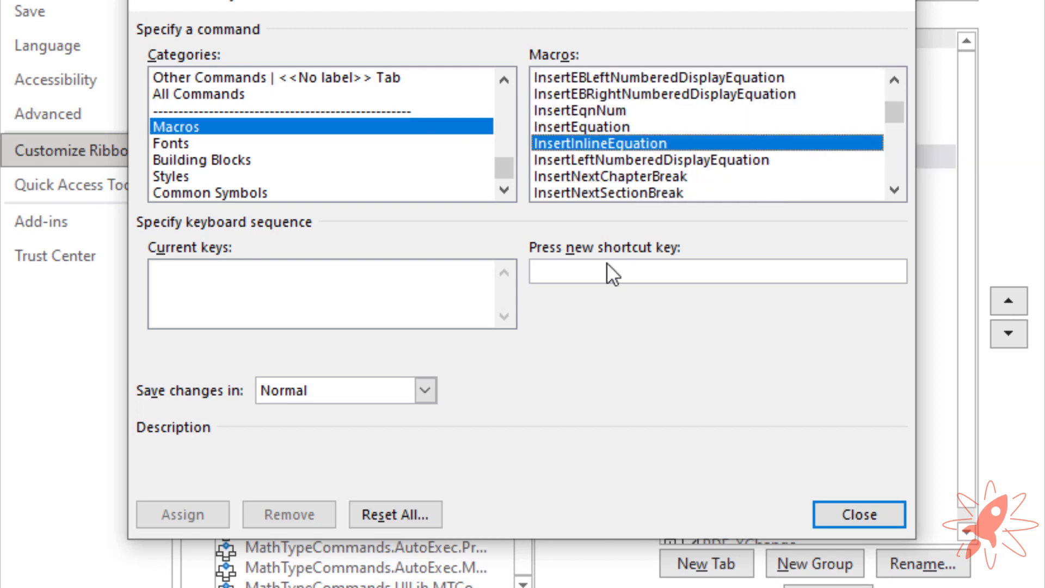
key(Down)
key(Down)
key(Down)
key(Down)
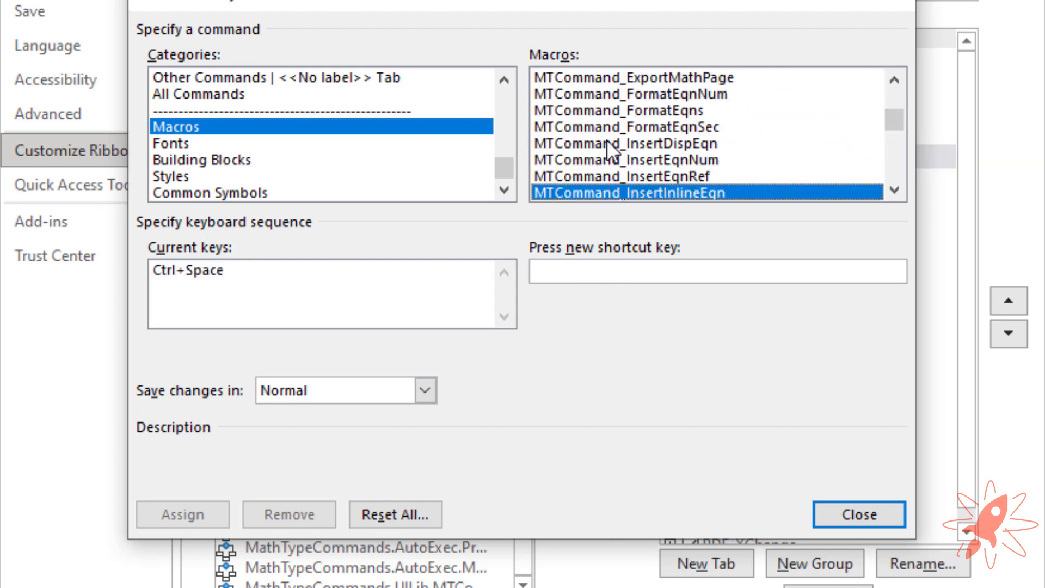
key(Up)
key(Up)
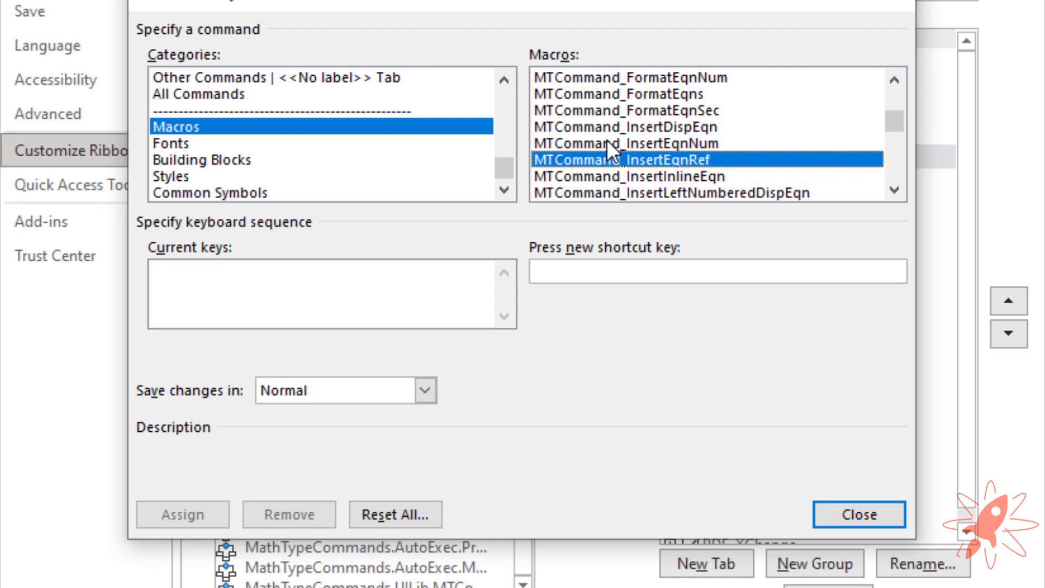
key(Down)
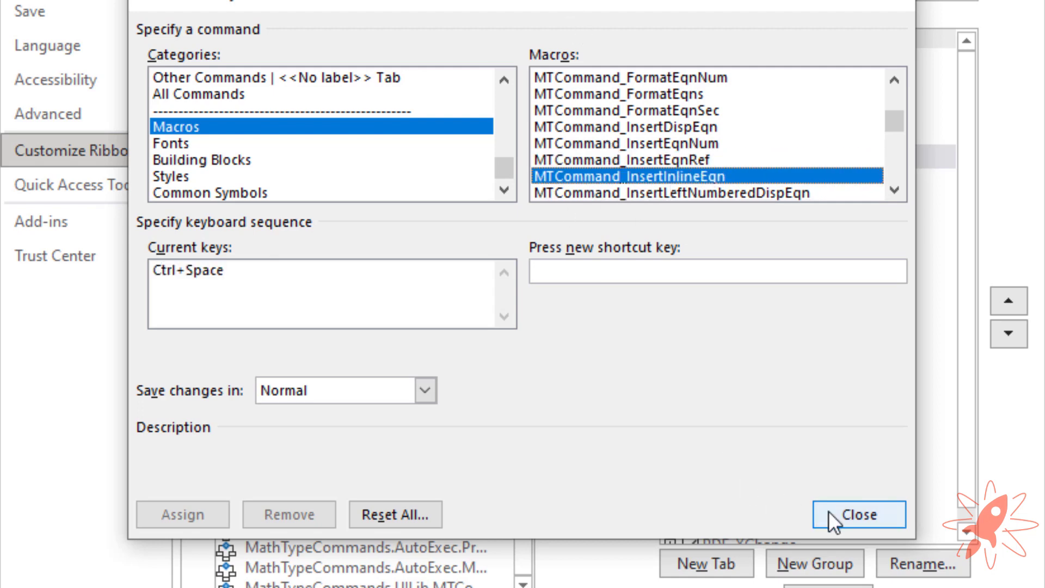
Inspect the inline equation macro's assigned shortcut and the new shortcut entry, and close the keyboard customization
click(269, 275)
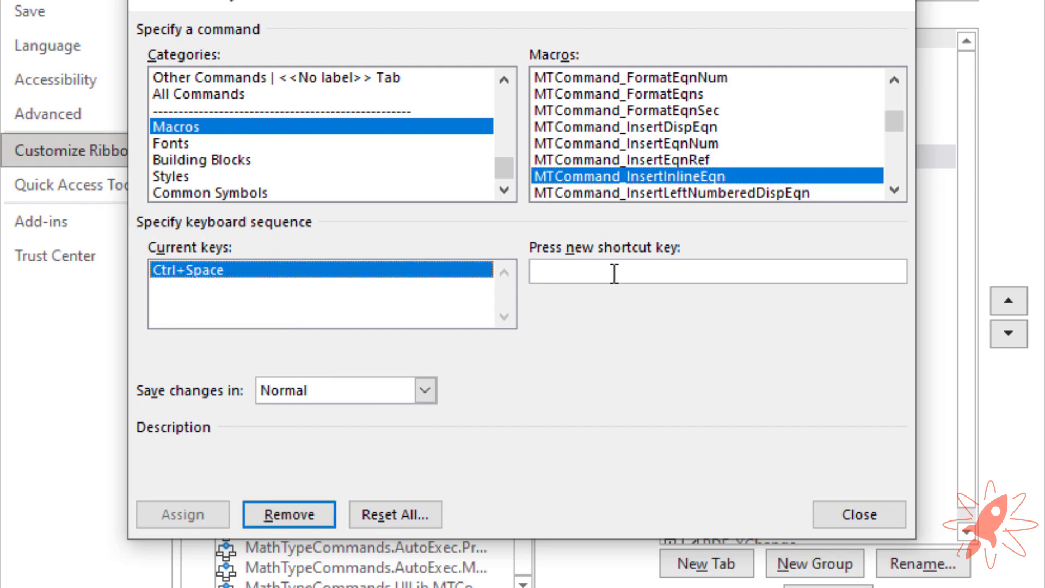
click(643, 274)
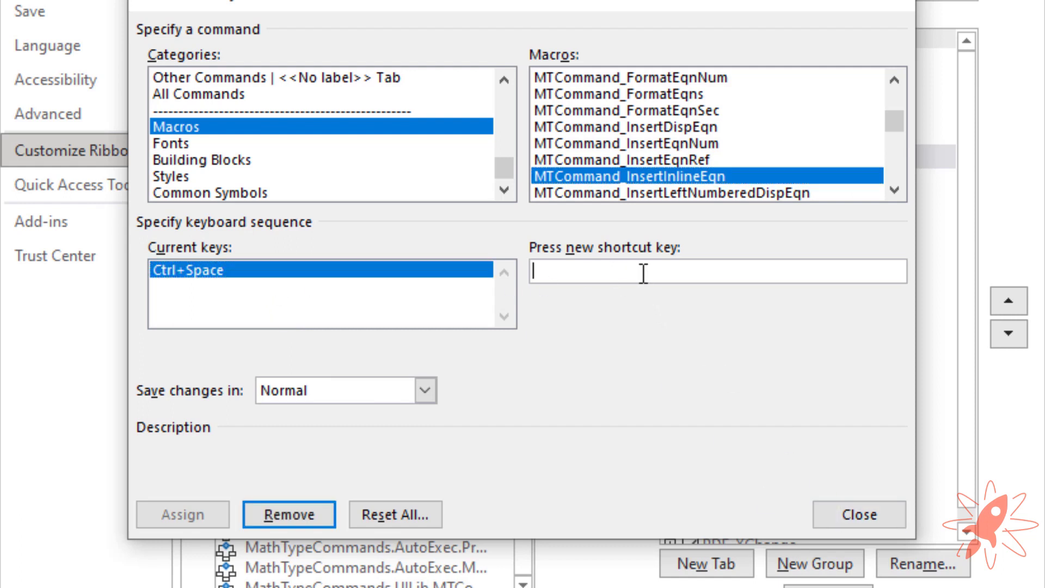
click(847, 511)
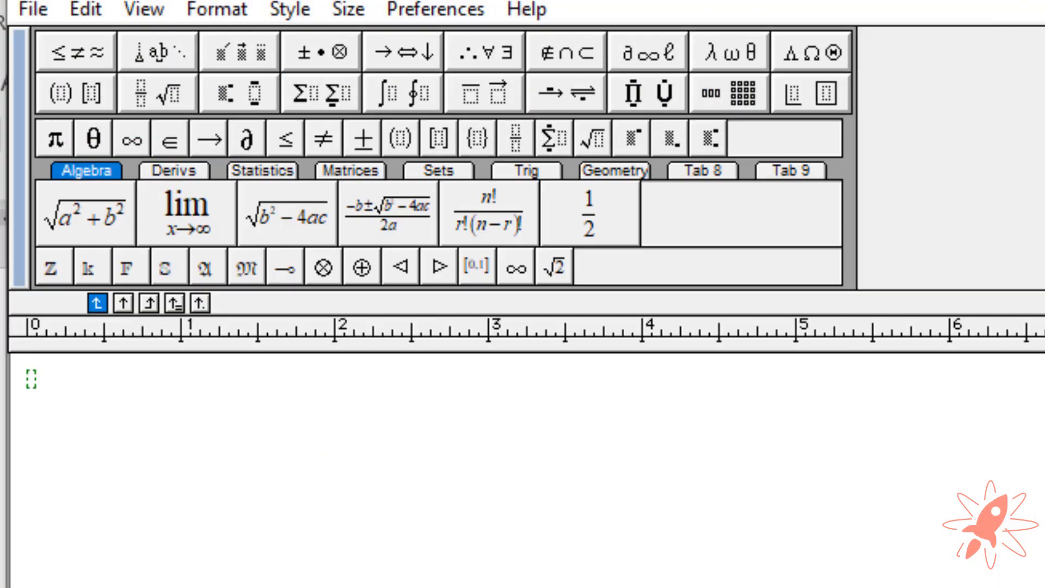
Enter x with the superscript 2 in the empty MathType equation
text(x)
key(ctrl+h)
text(2)
key(ctrl+a)
key(ctrl+f)
key(ctrl+z)
Complete the quadratic equation by adding + 4x + 5 = 0 after the squared term
key(Right)
text(+4x+5=)
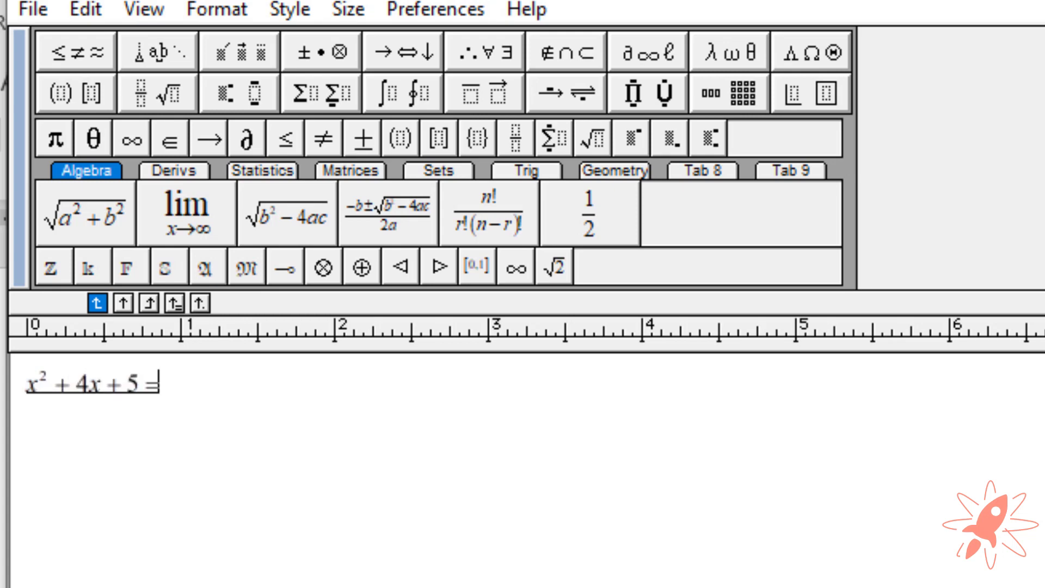
text(0)
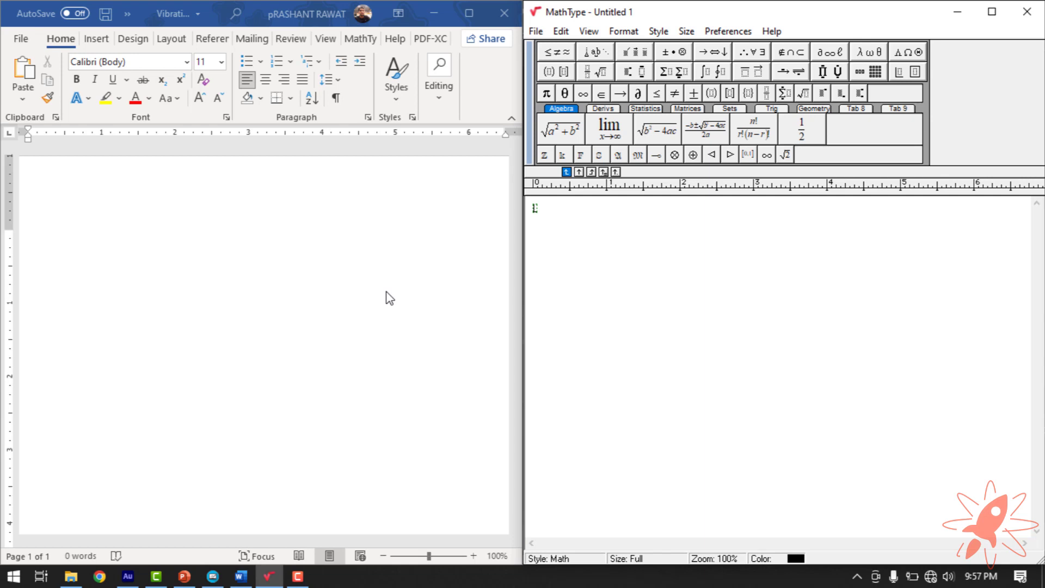
Enter the quadratic equation x² + 3x + 2 = 0 on the first line of the empty MathType equation
click(389, 298)
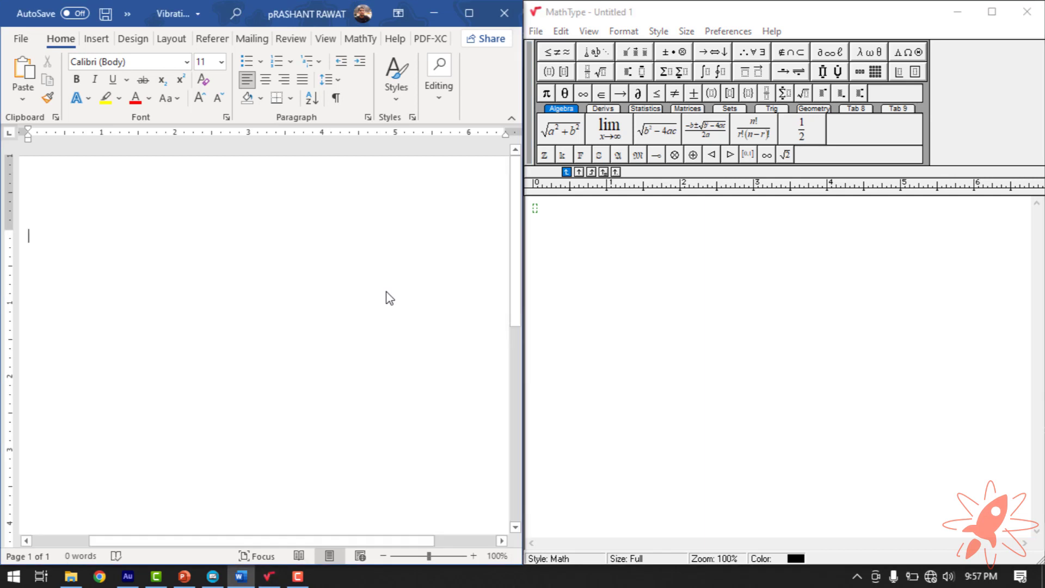
click(623, 238)
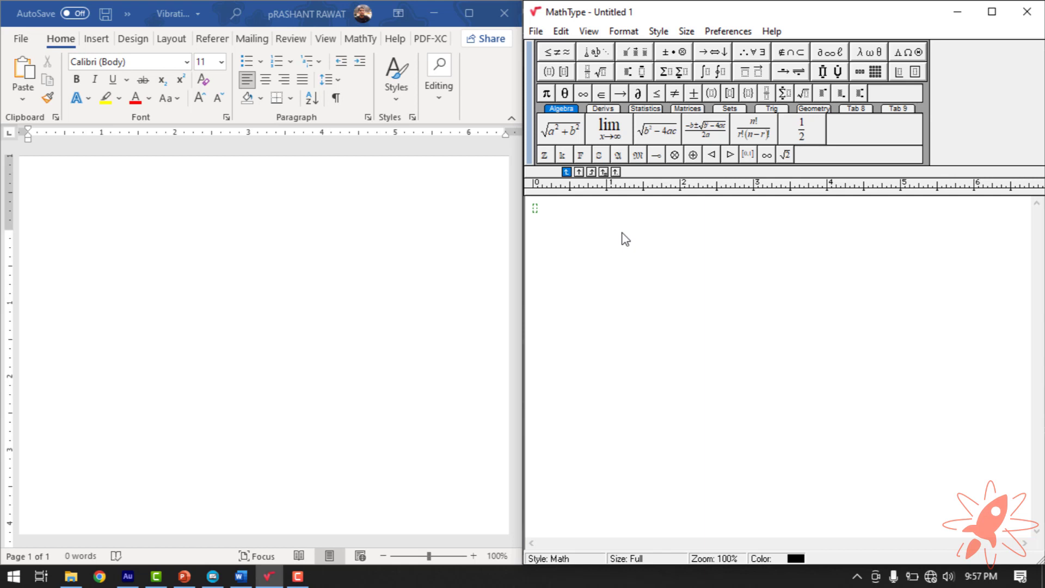
text(x)
key(ctrl+h)
text(2)
key(Tab)
text(+3x+2=0)
Add x² + 2x + x + 2 = 0 on the second line and x(x + 2) + 1(x + 2) = 0 on the third
key(ctrl+h)
text(2+2x+x+2=)
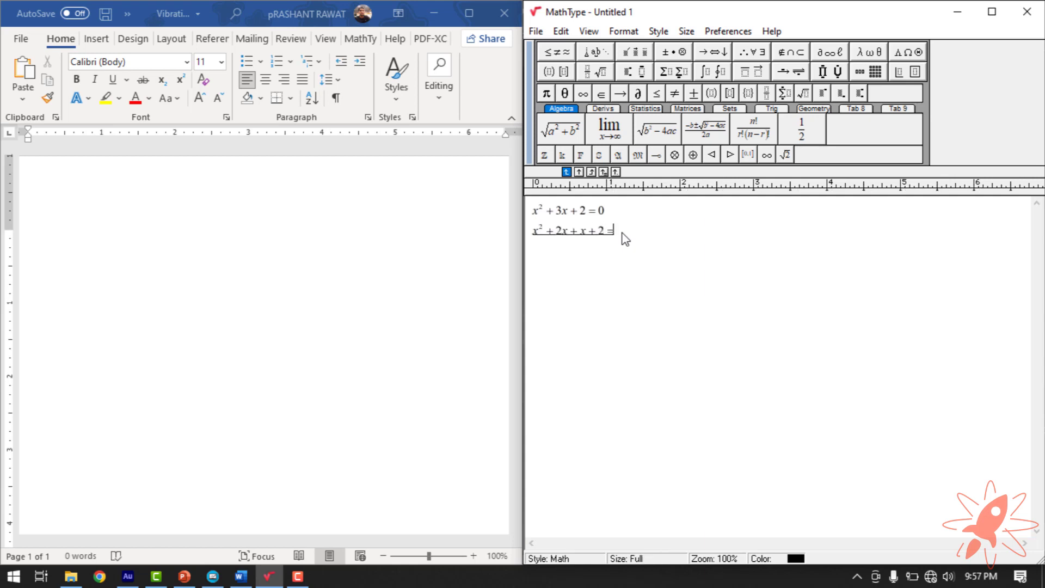
text(0 x(x+2)+1(x+2)=)
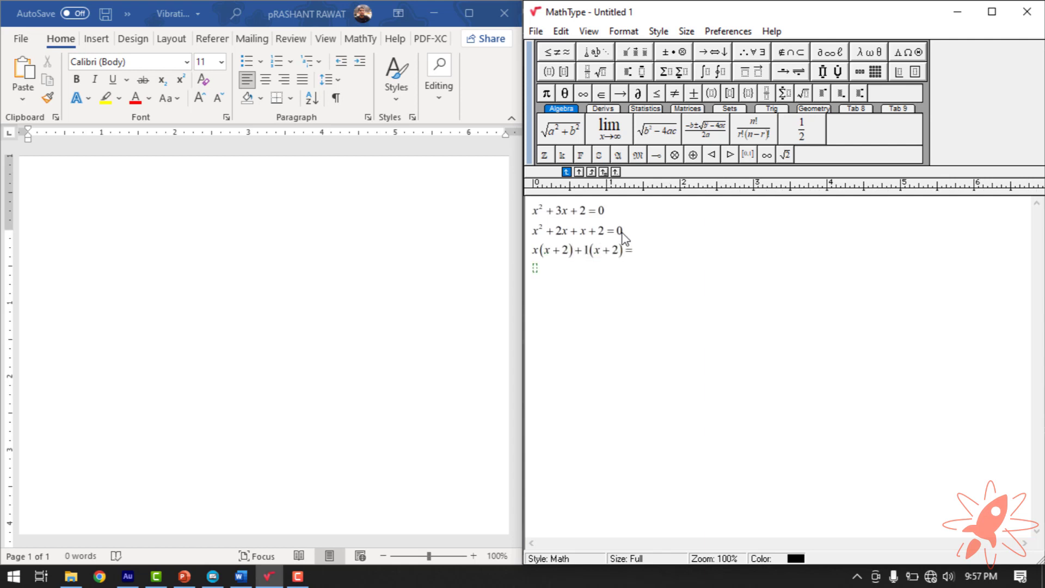
key(BackSpace)
text(0)
Add the factored form (x + 1)(x + 2) = 0 as the fourth line of the equation
key(Return)
text((x+2)
text((x+1)
key(ctrl+z)
key(Right)
key(shift+Left)
key(Left)
text((x+1))
key(shift+Right)
key(Right)
text(=0)
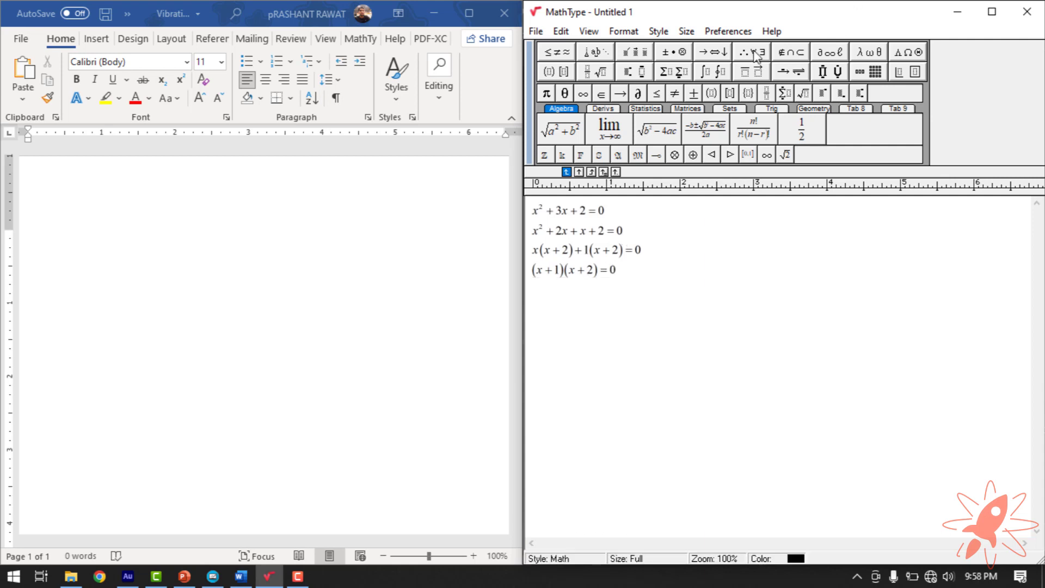
Align all four equation lines at their equals signs
drag(596, 211, 658, 326)
click(623, 31)
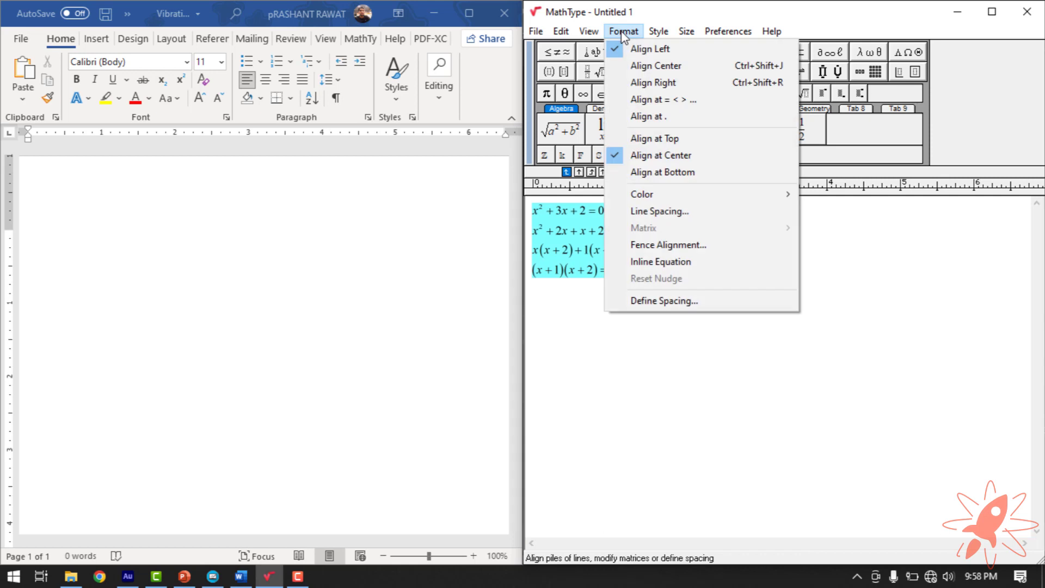
click(653, 100)
click(653, 299)
Copy all the aligned equation lines and paste them into the Word document
drag(680, 280, 569, 213)
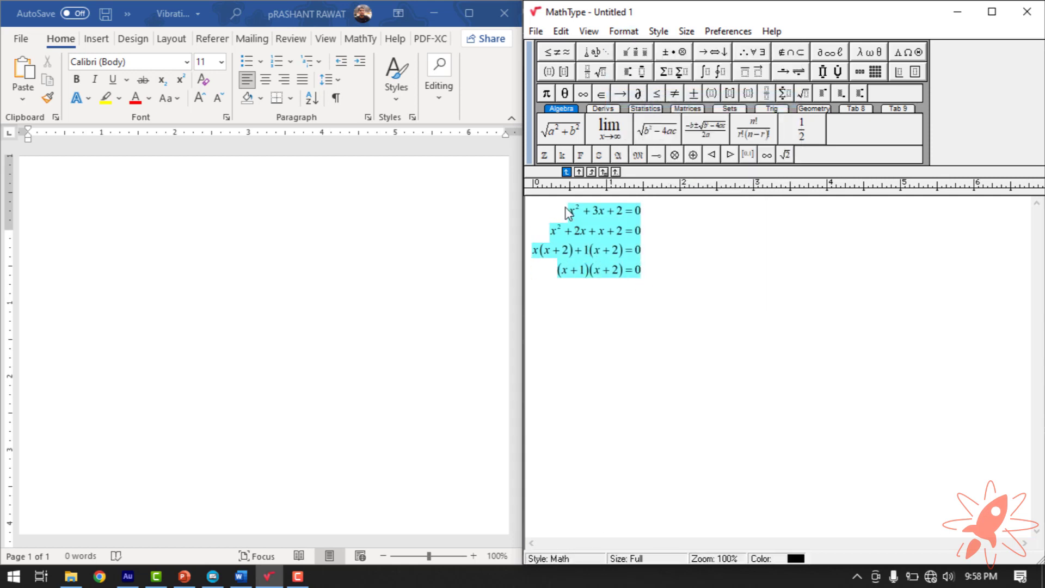
click(644, 284)
key(ctrl+a)
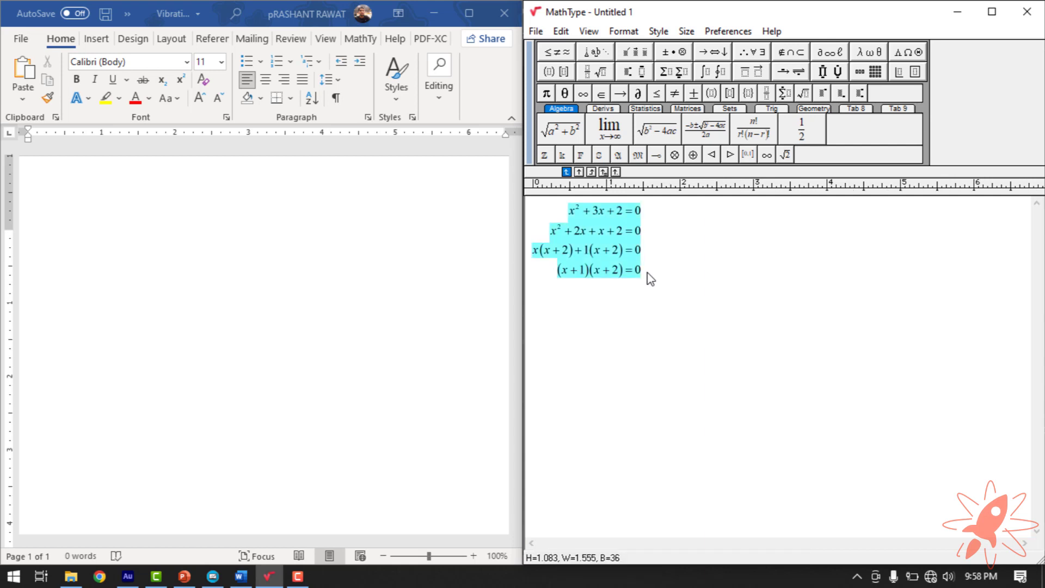
click(276, 264)
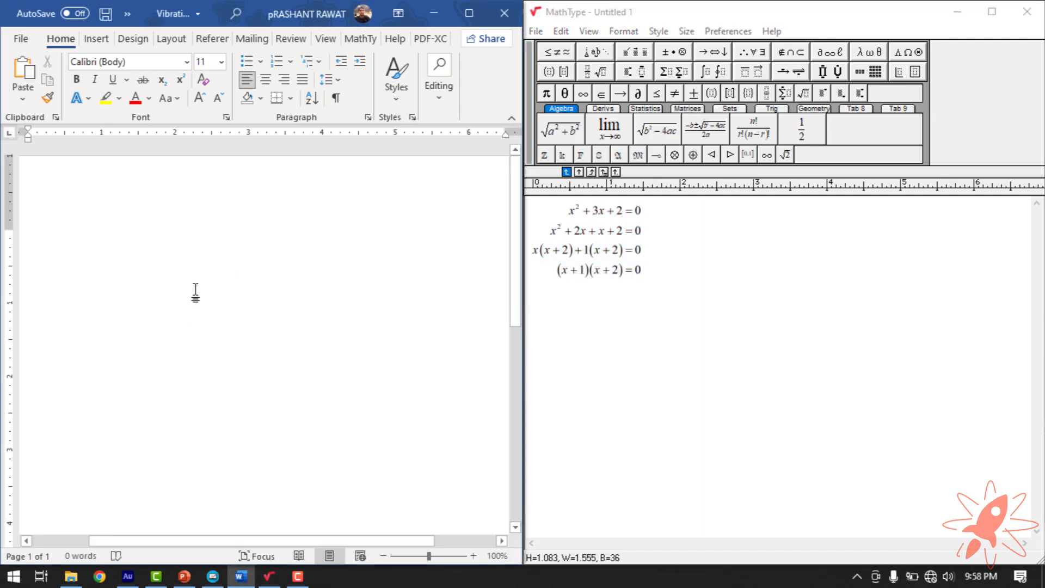
key(ctrl+v)
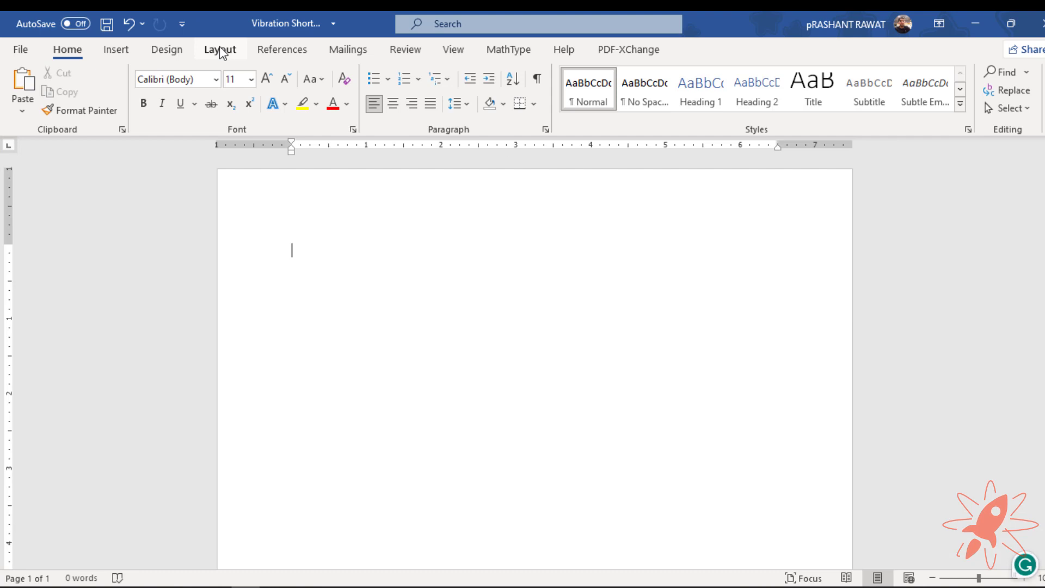
Set the Word document's page size to A4 (8.27" x 11.69")
click(221, 50)
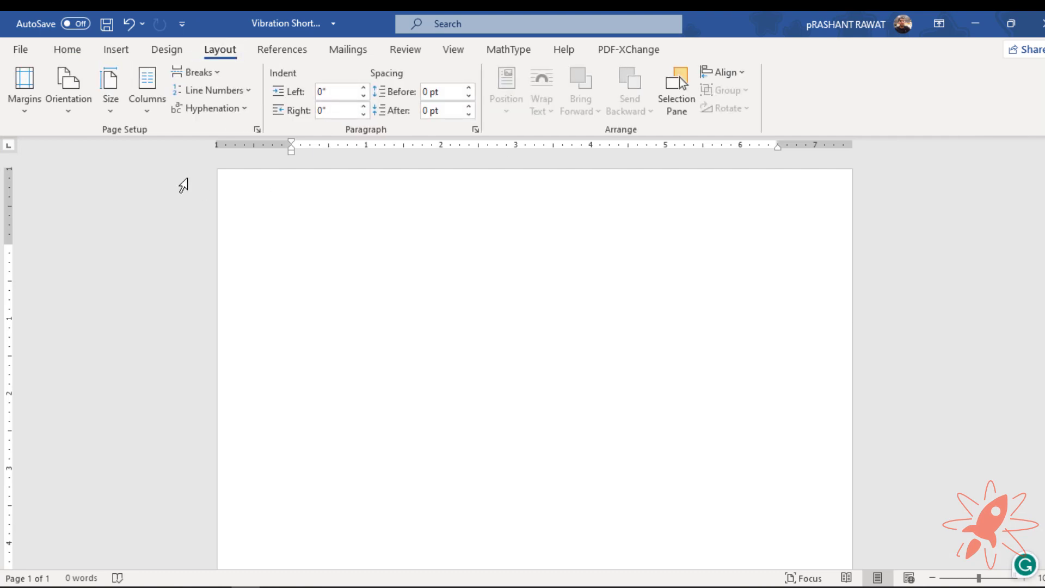
click(117, 106)
scroll(146, 238, down, 4)
scroll(146, 237, up, 2)
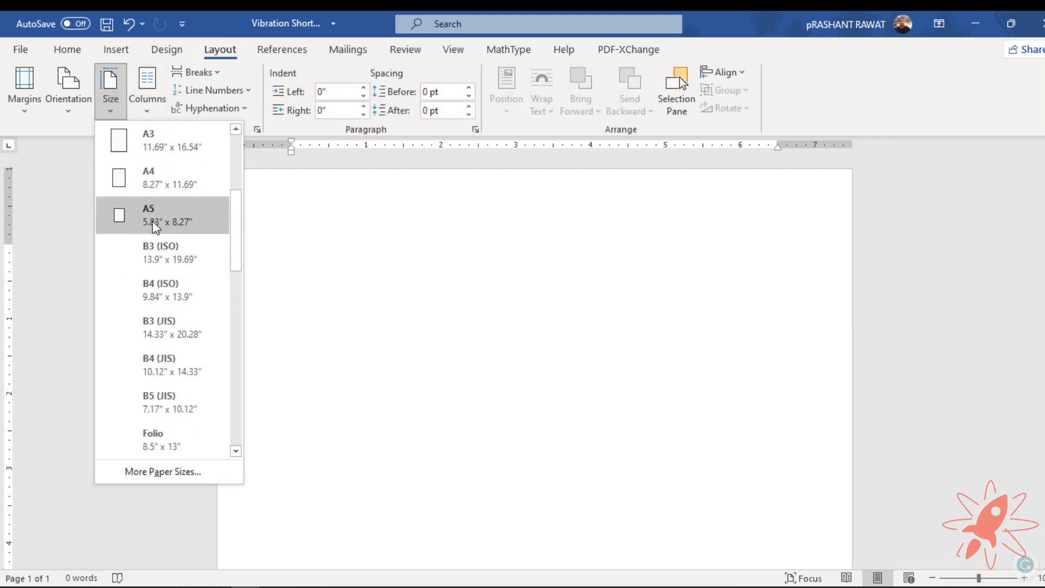
click(181, 192)
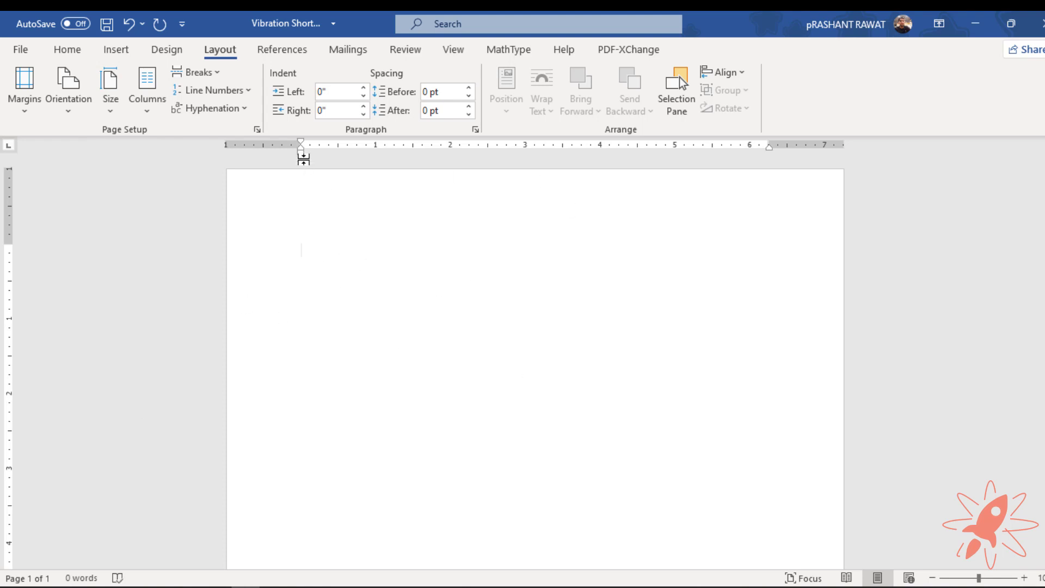
Narrow the page's side margins to about 0.4 inch and its top and bottom margins to about half an inch
click(9, 242)
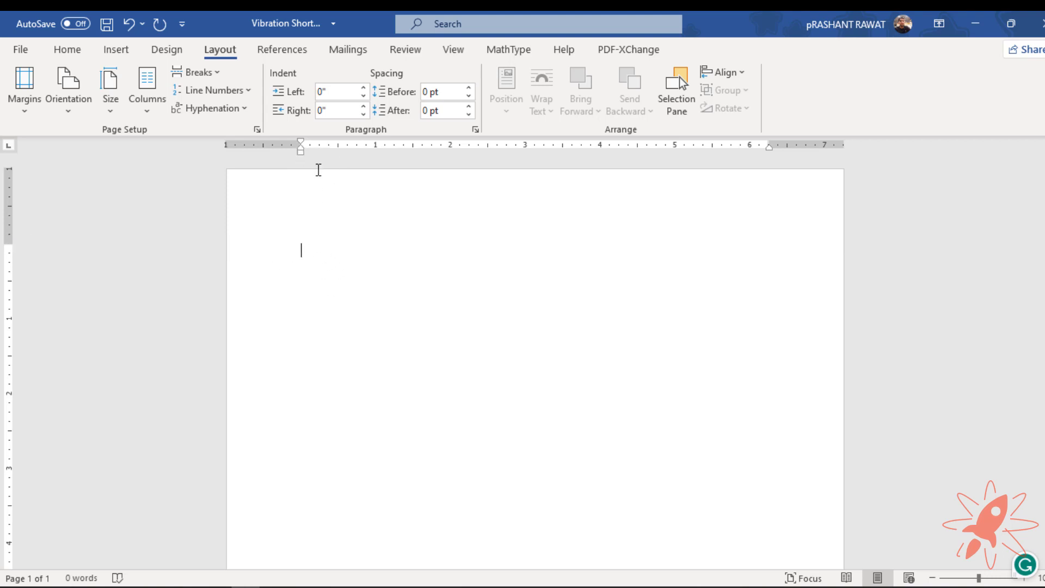
drag(301, 151, 255, 151)
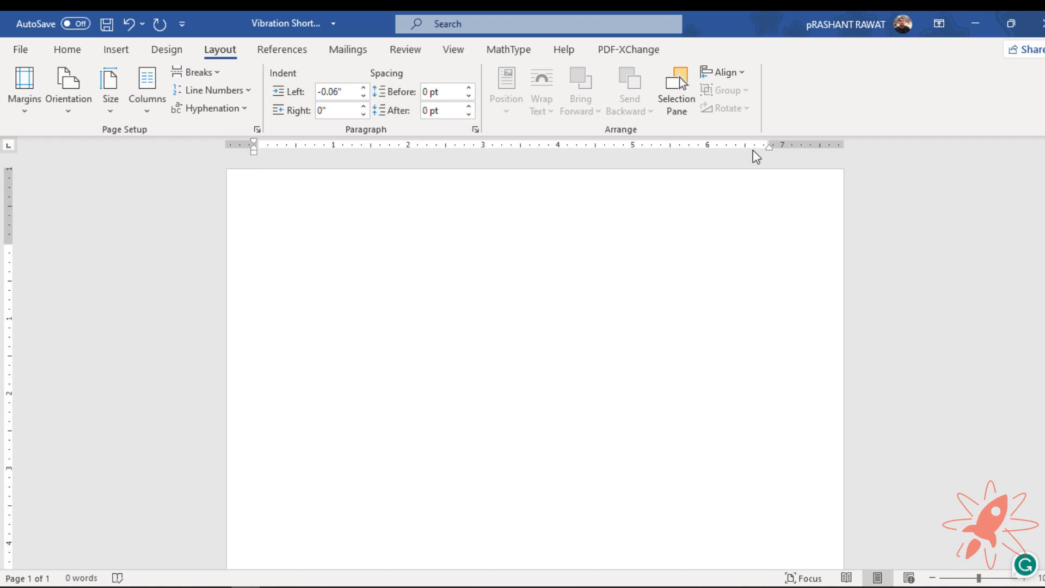
drag(769, 145, 813, 149)
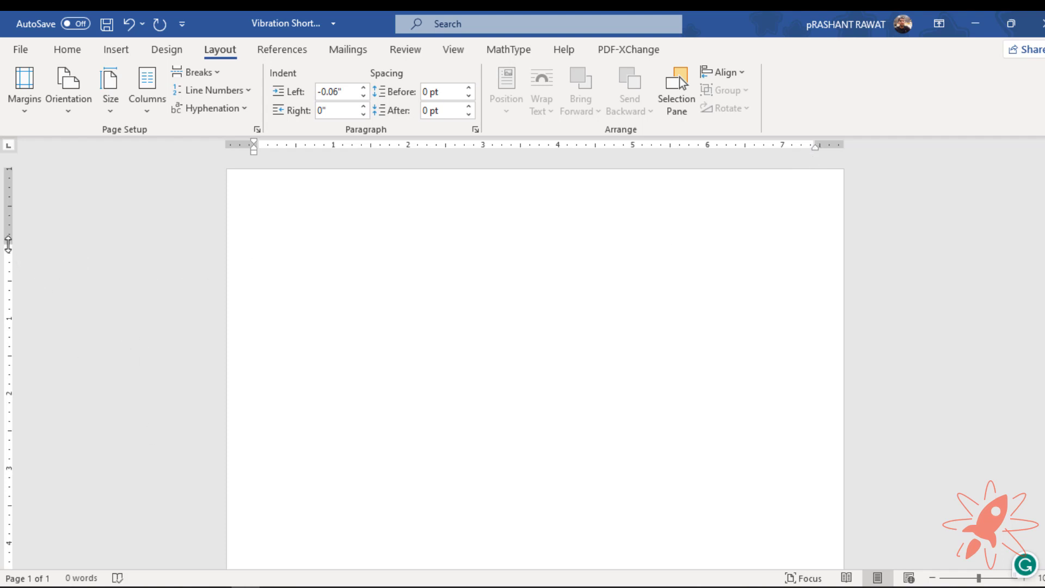
drag(8, 244, 16, 205)
scroll(82, 276, down, 8)
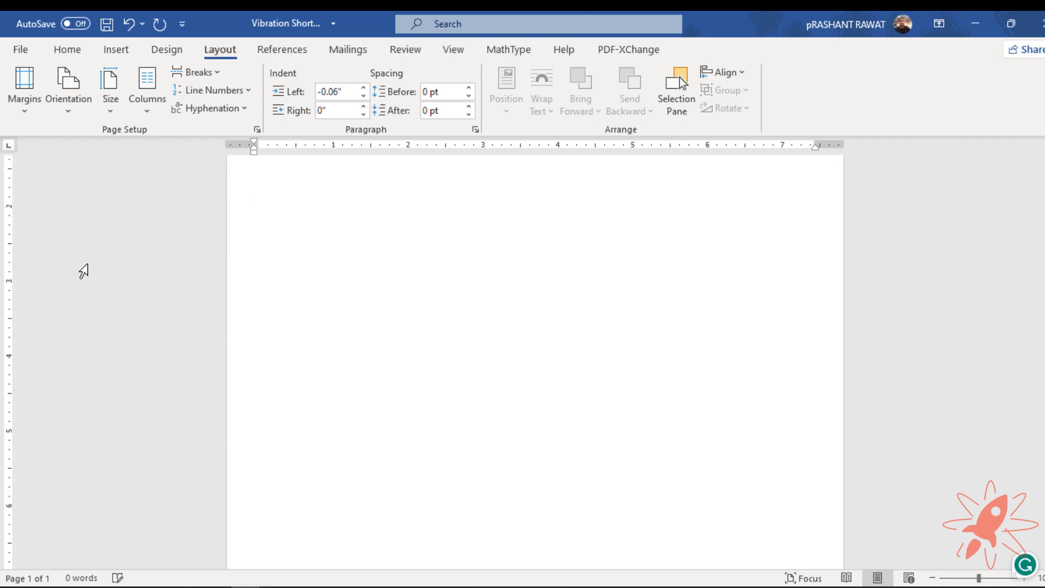
drag(10, 481, 9, 526)
scroll(158, 375, up, 5)
scroll(158, 374, up, 4)
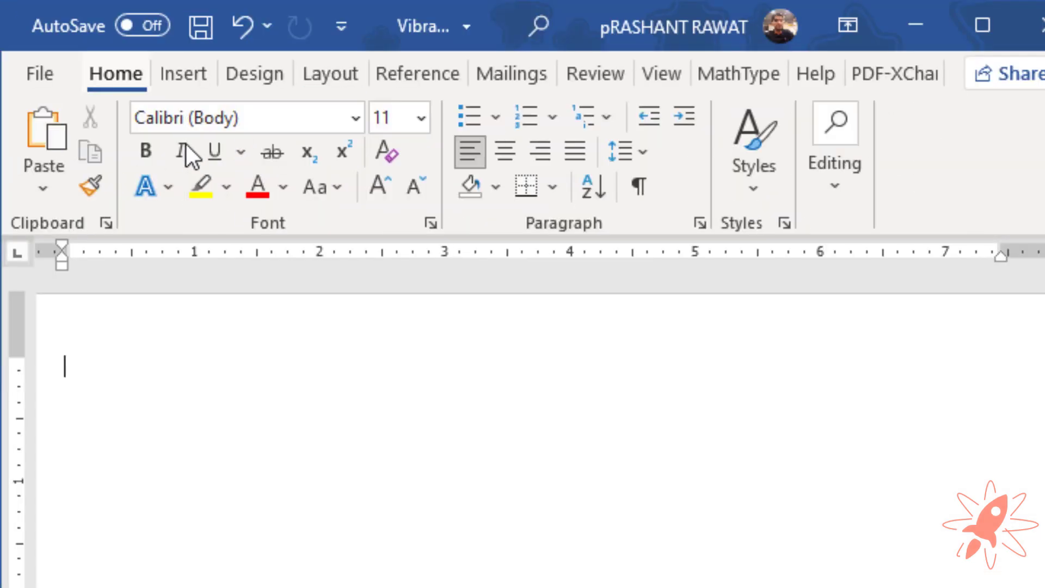
Set the document font to Times New Roman at size 12
click(217, 116)
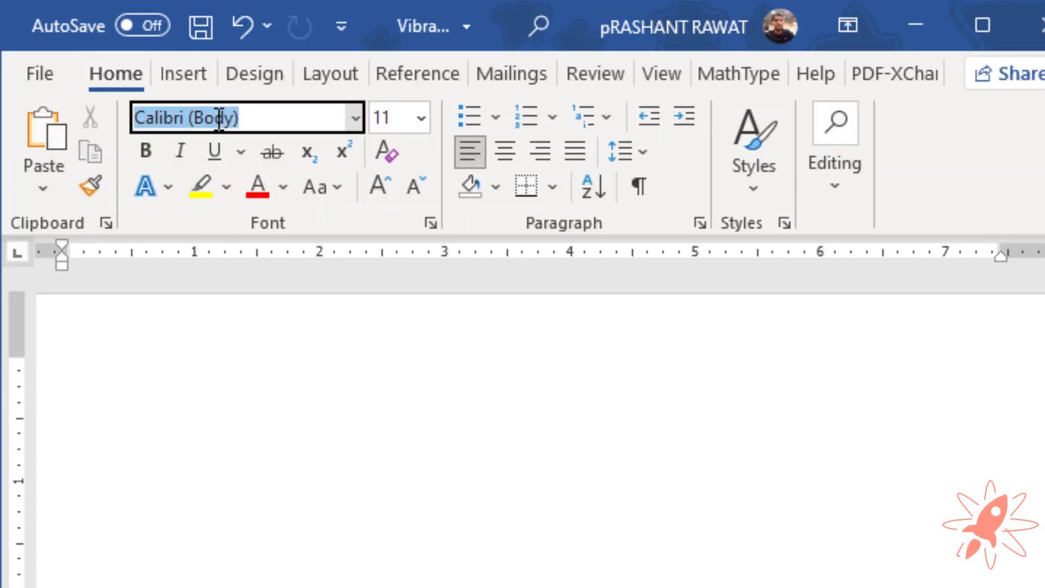
text(Times New Roman)
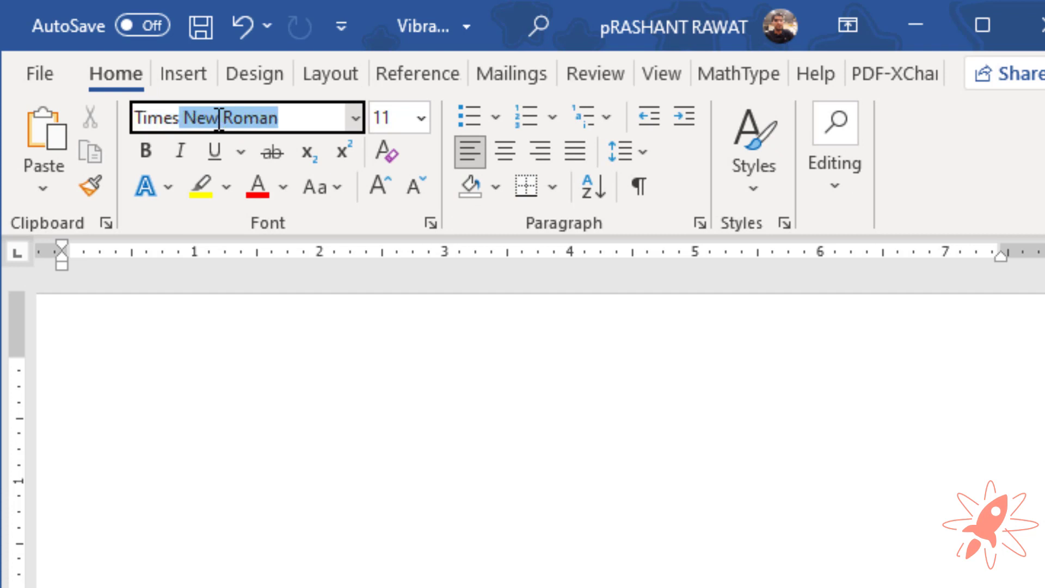
key(Return)
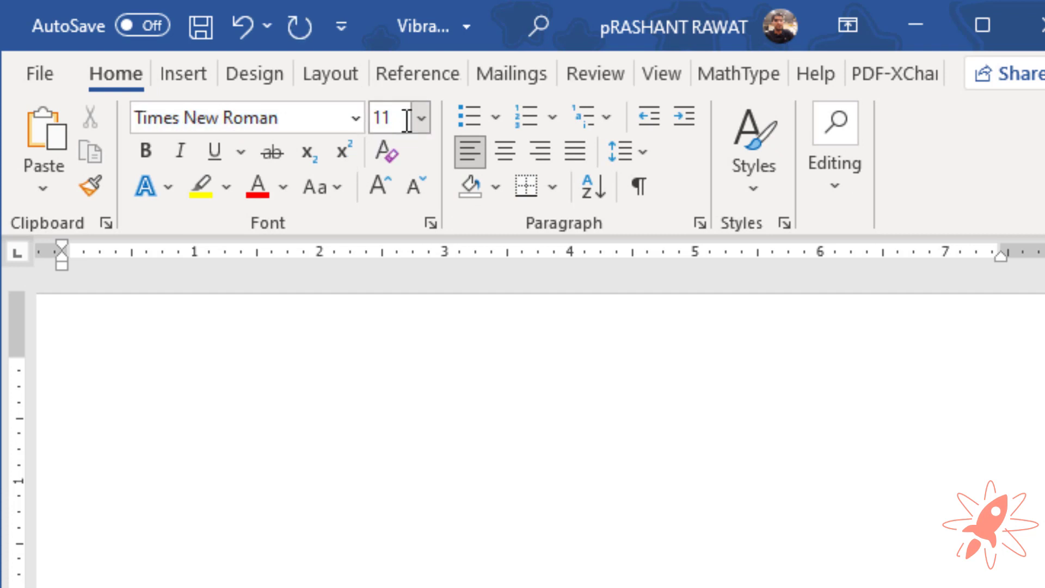
click(406, 117)
text(12)
key(Return)
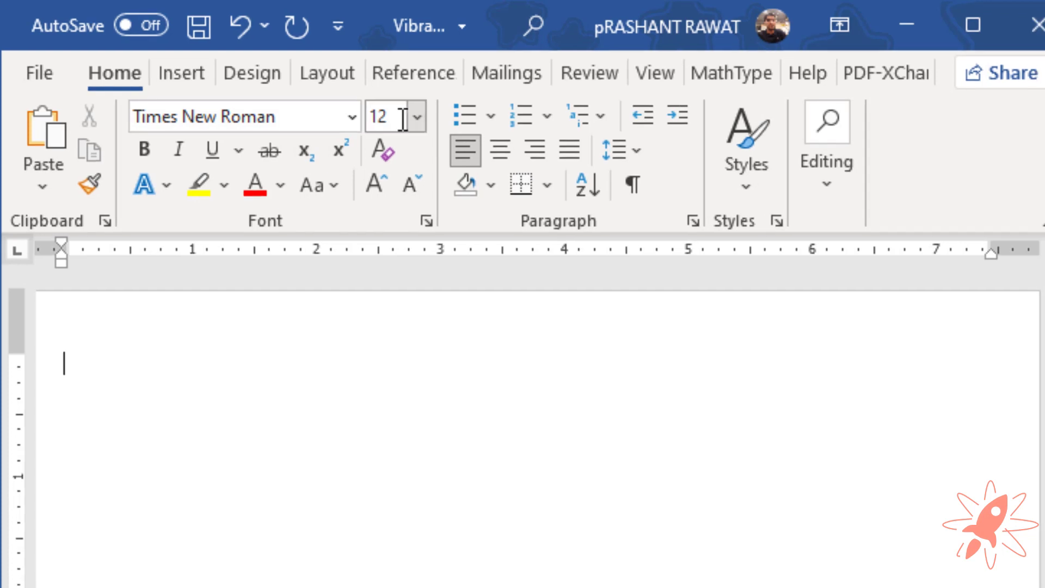
Enter the title VIBRATION SHORT NOTES on the first line, with VIBRATION in the singular
text(VIBRATIONS)
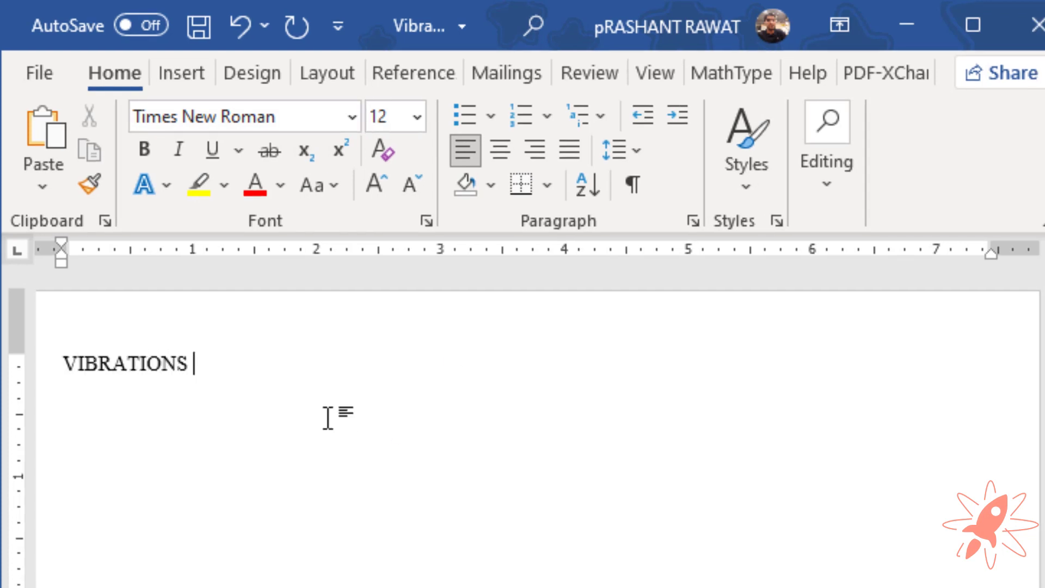
text( SHORT NOTES)
key(ctrl+shift+Left)
key(ctrl+shift+Left)
key(Left)
key(Left)
key(shift+Left)
key(Delete)
key(shift+End)
key(End)
Make the whole title bold and add a full-width horizontal line below it
key(ctrl+a)
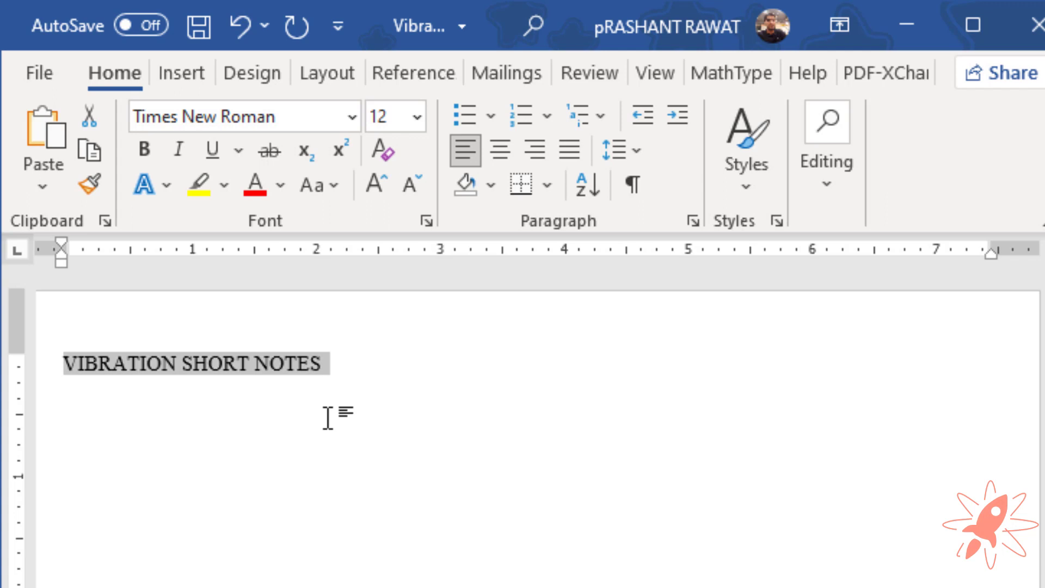
key(ctrl+b)
key(End)
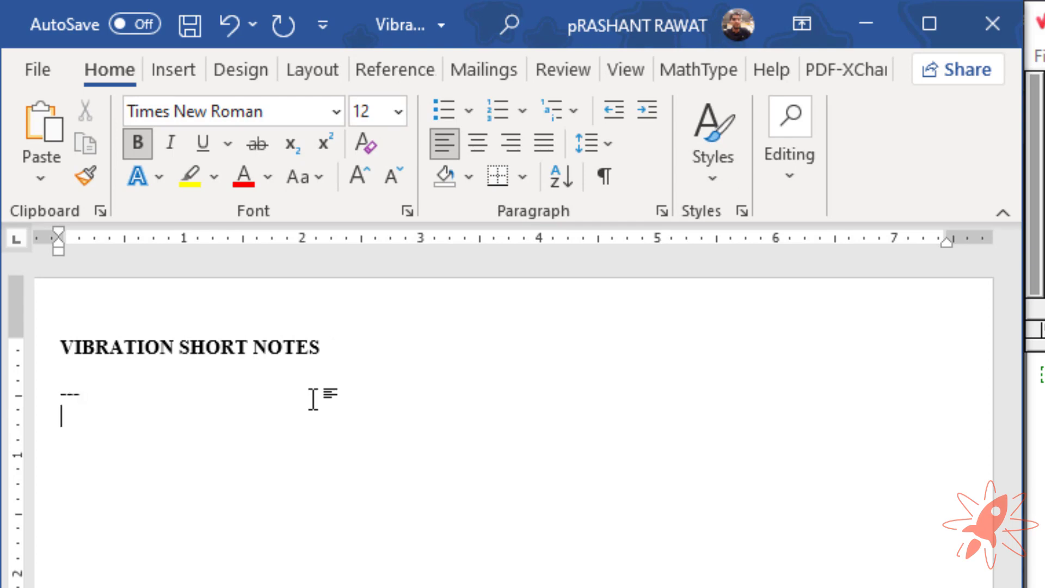
Insert a one-row, two-column table below the line and enter the bold label "Definition:" under a blank line in its first cell
click(163, 70)
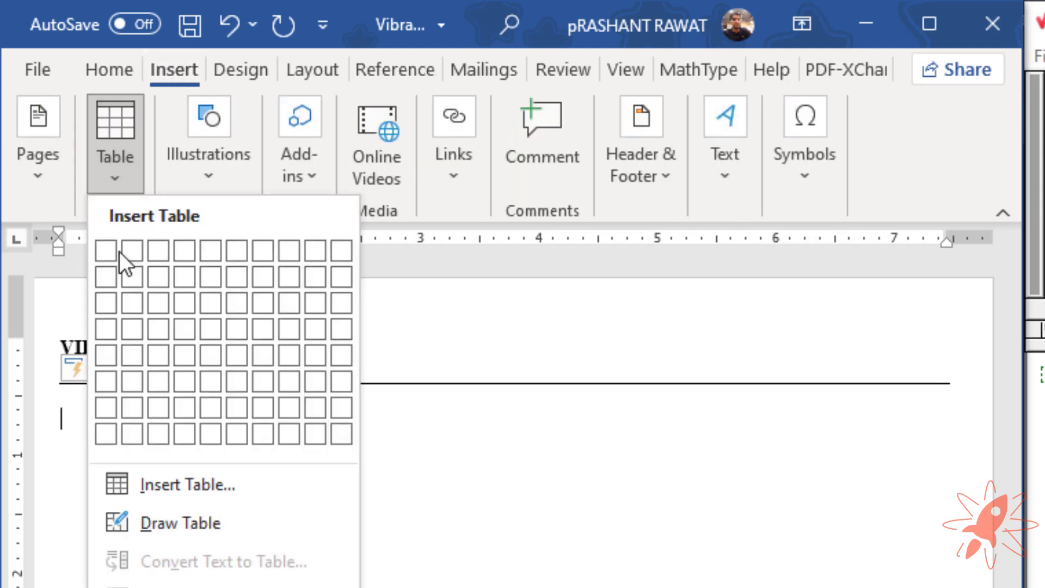
click(132, 251)
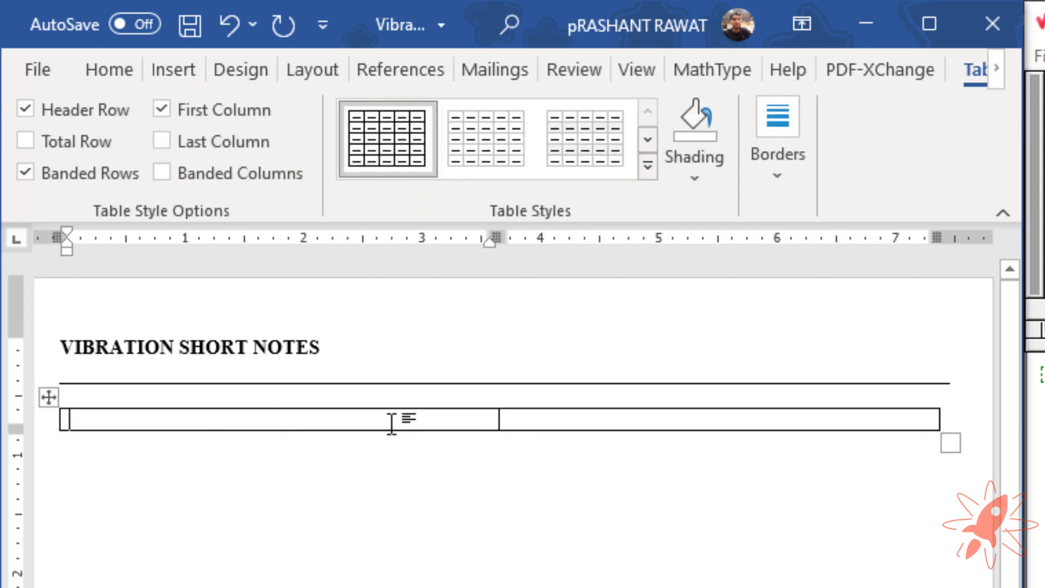
key(Return)
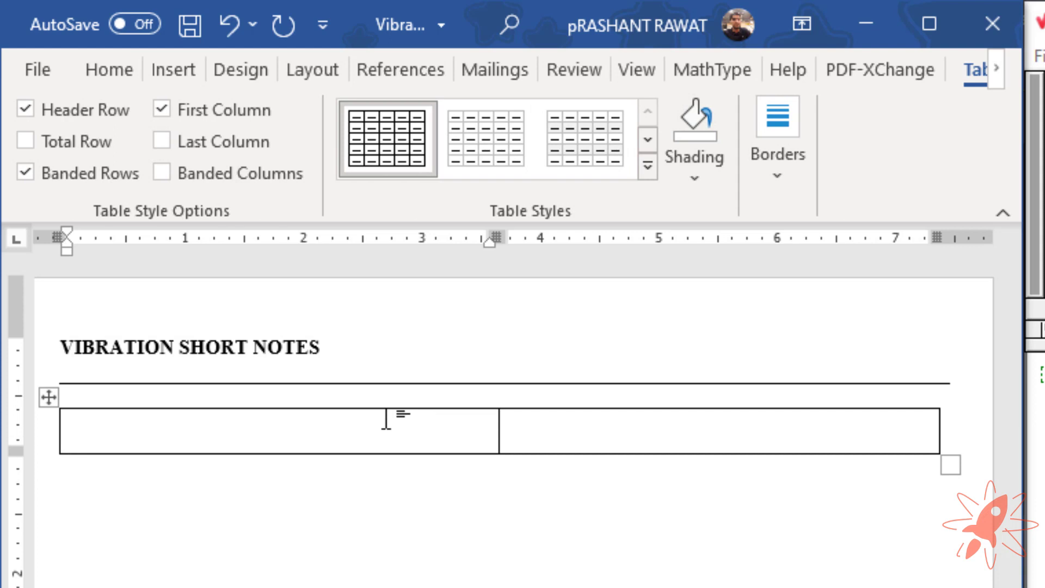
text(Defin)
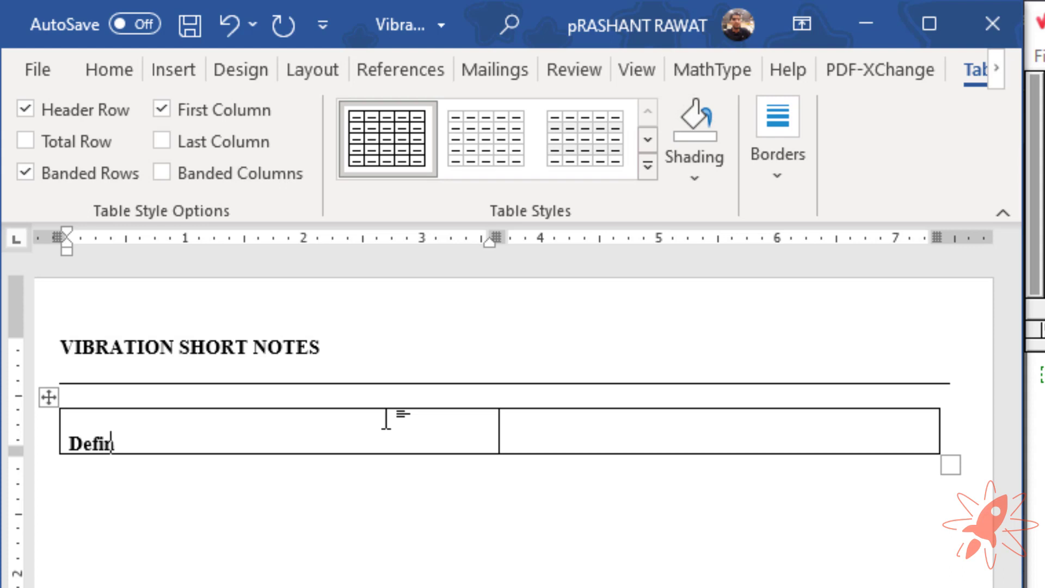
text(ition:)
key(Return)
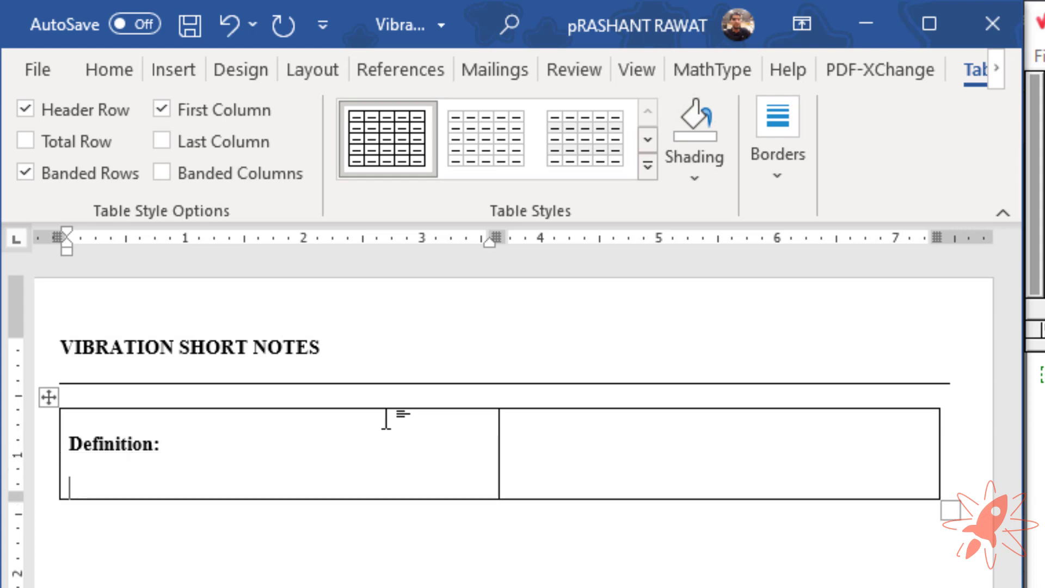
Complete the definition in non-bold text with "To and fro motion about mean position is called vibration."
text(To)
key(ctrl+shift+Left)
key(ctrl+b)
key(End)
text(and fo)
text(o )
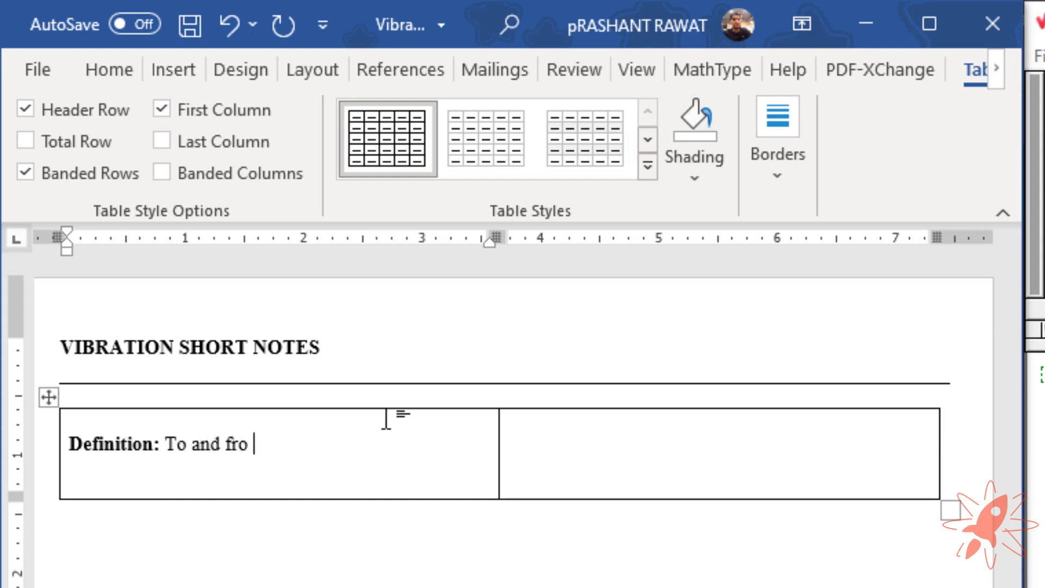
text(motion about mean position )
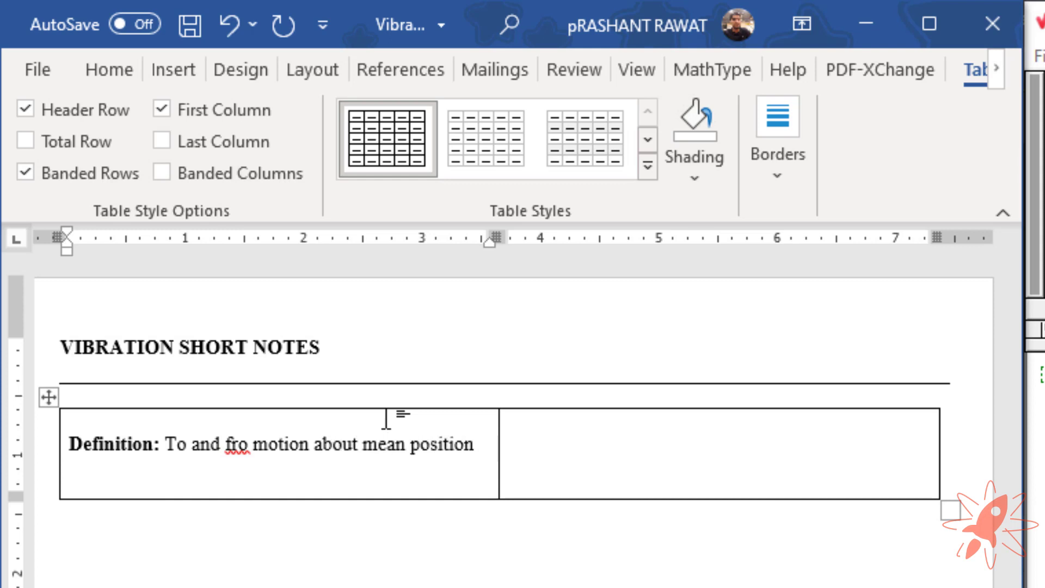
text(is called vibration)
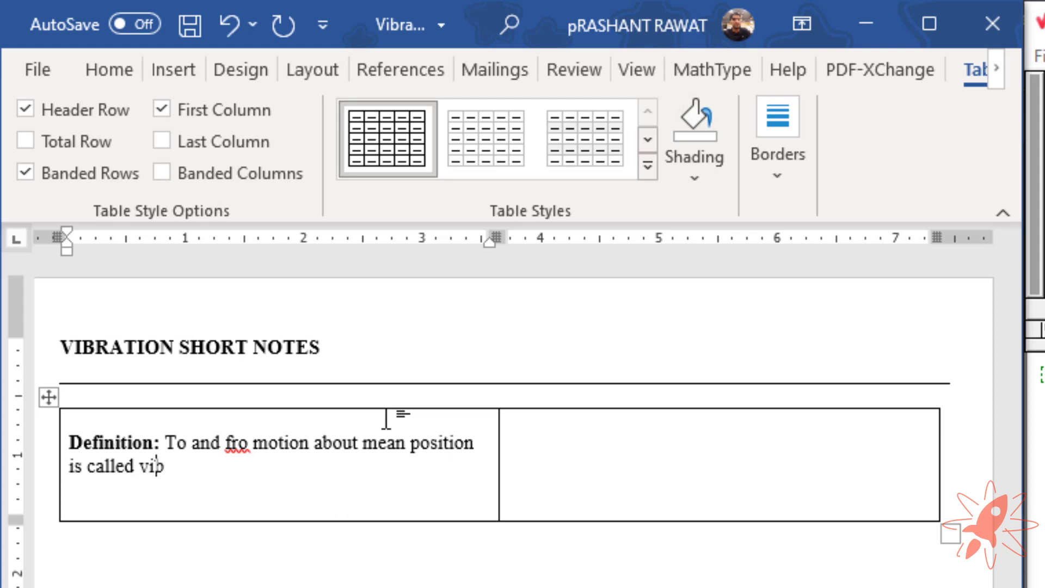
text(.)
key(Return)
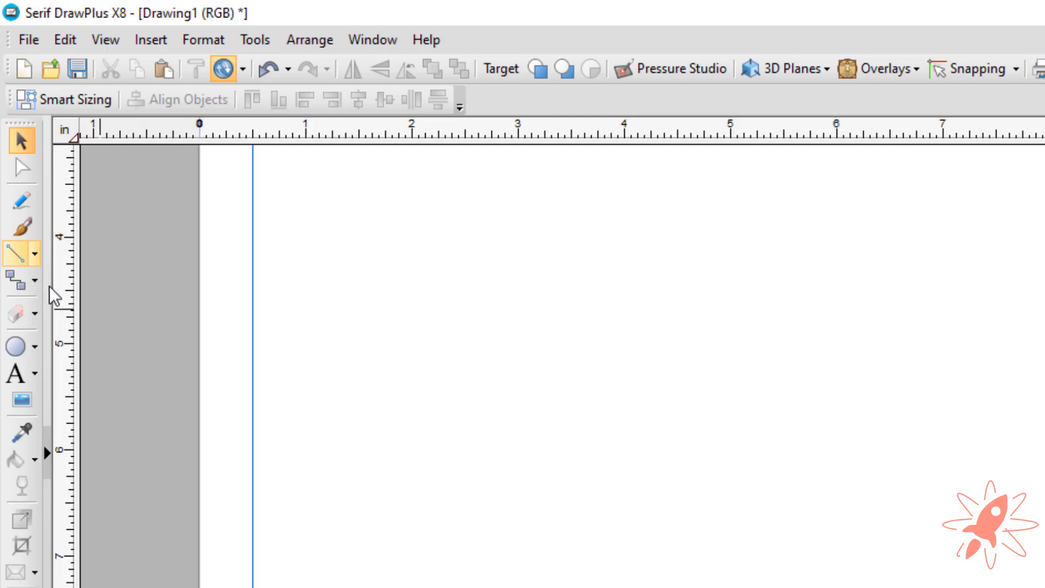
Switch to DrawPlus and draw a horizontal straight line about 0.7 inch long as the start of the simple pendulum diagram
click(16, 253)
drag(484, 289, 560, 290)
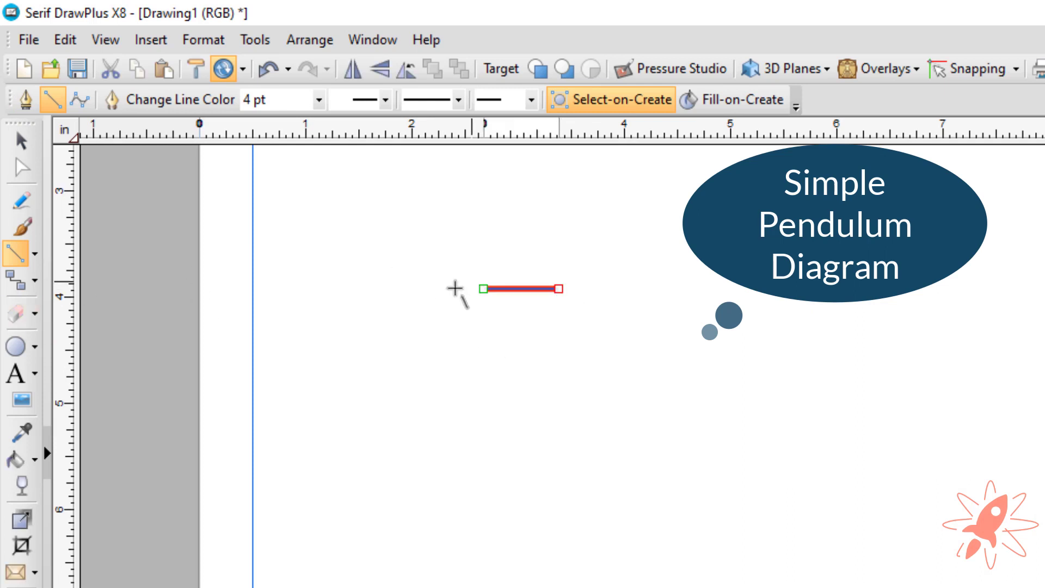
Set the colour of the horizontal line to black and its weight to 2 pt
click(22, 140)
click(71, 108)
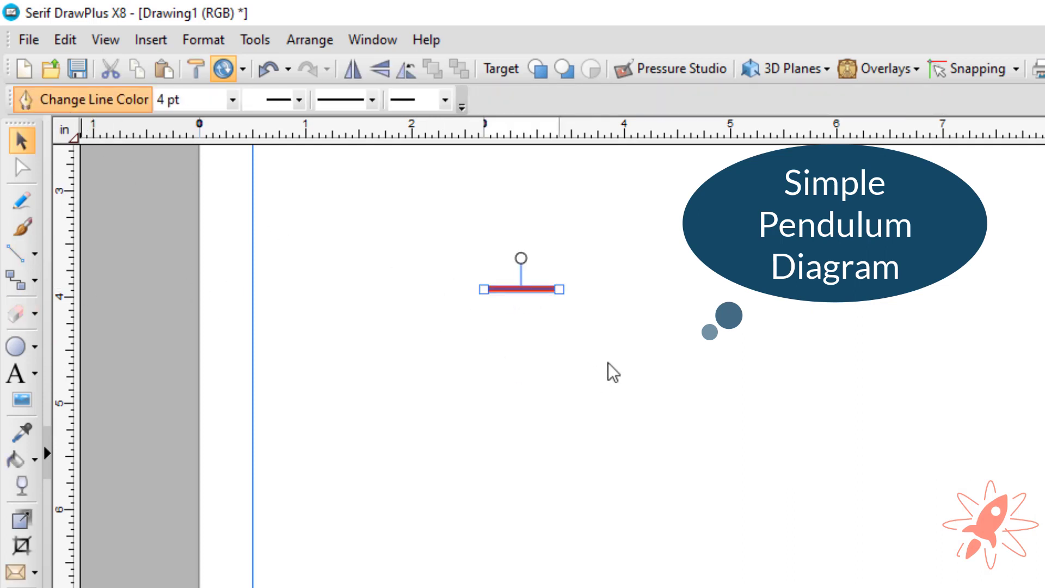
text(0)
key(Return)
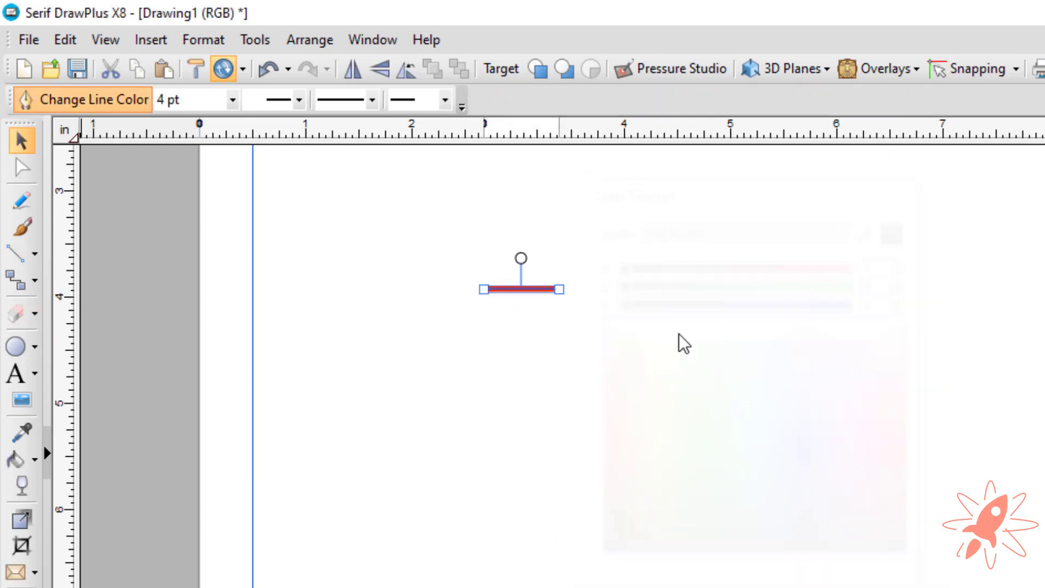
click(190, 99)
text(2)
key(Return)
Draw straight lines down both ends and across to close the line into a support box about 0.7 by 0.3 inch
click(15, 253)
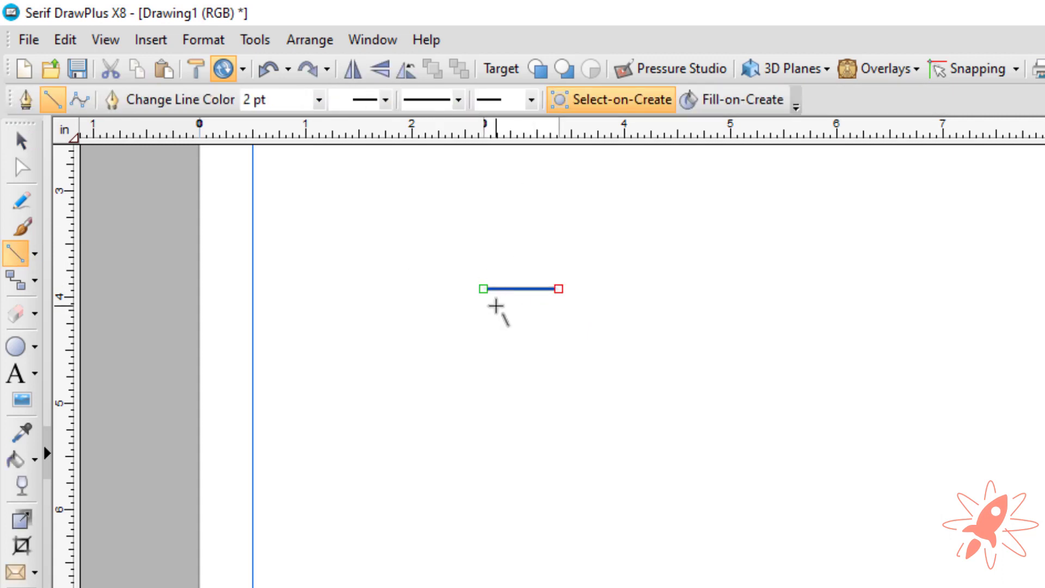
drag(484, 289, 482, 324)
drag(559, 289, 558, 322)
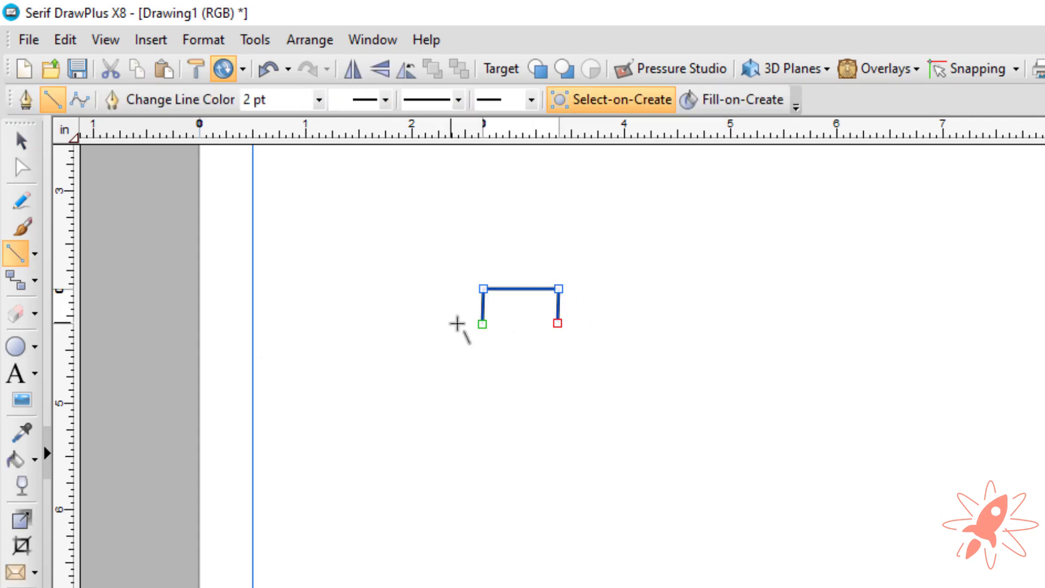
drag(482, 324, 557, 323)
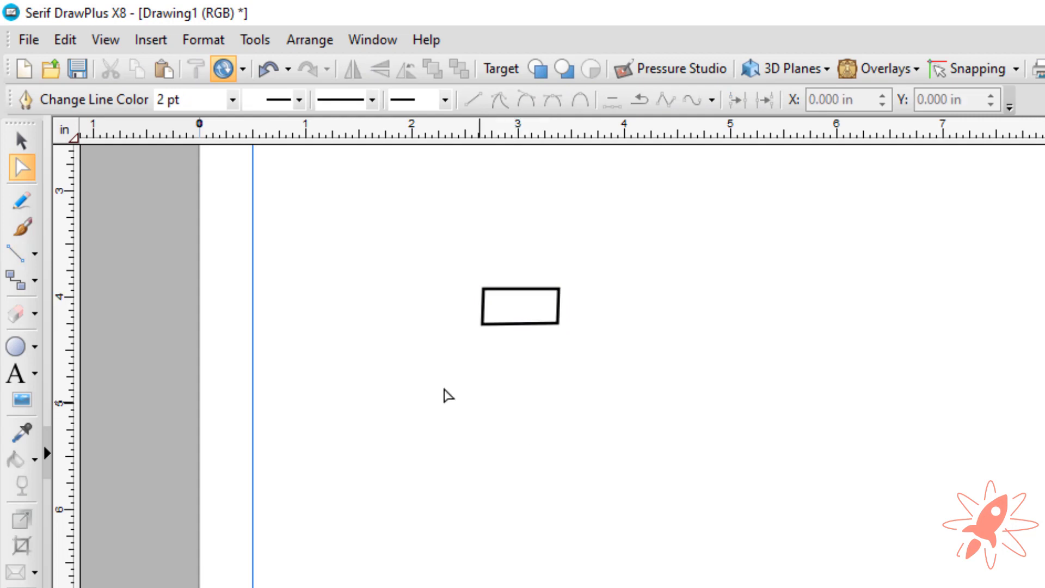
Draw a vertical straight line about 2 inches long downward from the centre of the support box as the pendulum string
click(34, 252)
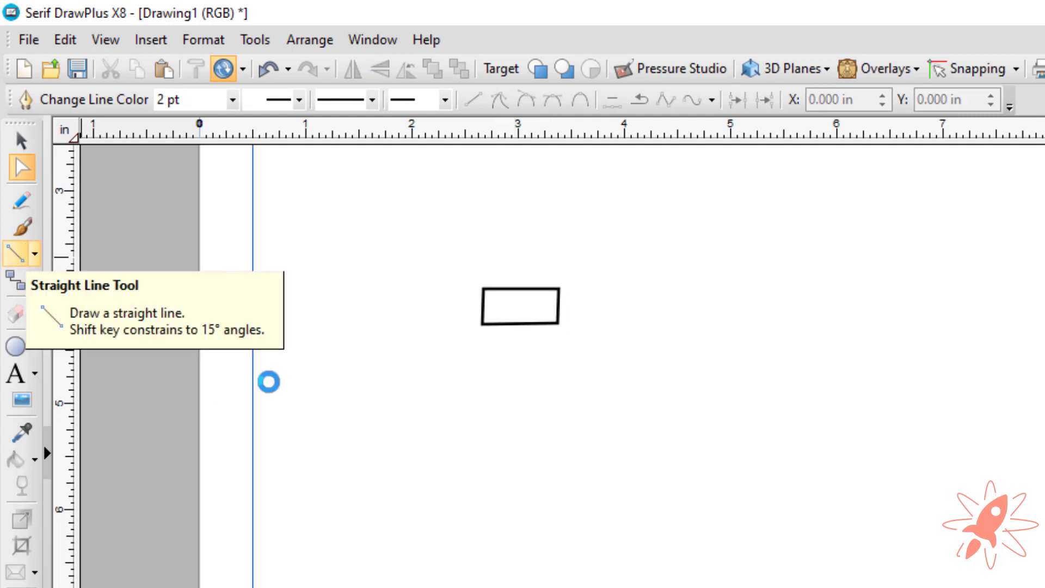
click(115, 298)
drag(519, 308, 518, 525)
click(22, 261)
key(Escape)
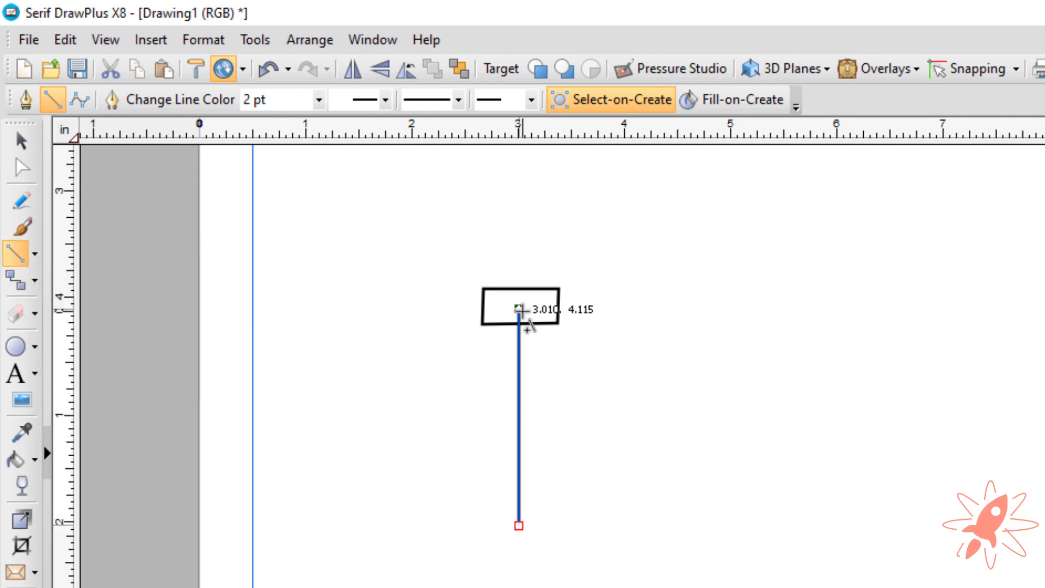
key(Escape)
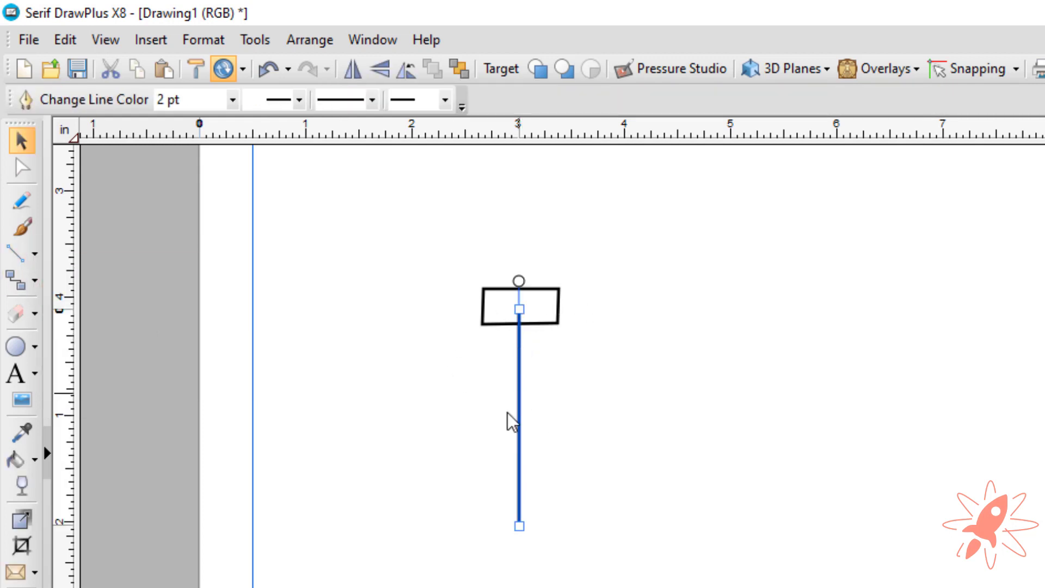
Duplicate the string, rotate the copy about 45 degrees and attach its upper end to the same pivot point
mouse_move(517, 368)
mouse_down()
mouse_move(533, 373)
mouse_move(525, 381)
mouse_up()
drag(518, 281, 439, 330)
drag(474, 375, 551, 343)
click(815, 337)
Draw a small circle as the bob, duplicate it, and place one at the free end of each string
click(16, 347)
mouse_move(527, 551)
mouse_down()
mouse_move(551, 574)
mouse_move(626, 555)
mouse_up()
drag(542, 564, 524, 539)
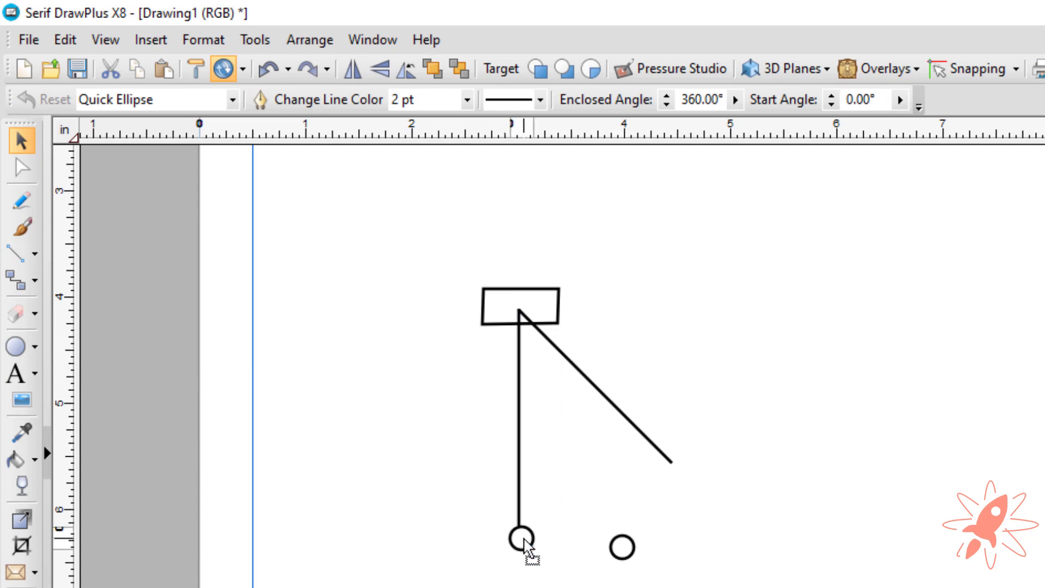
drag(619, 555, 675, 479)
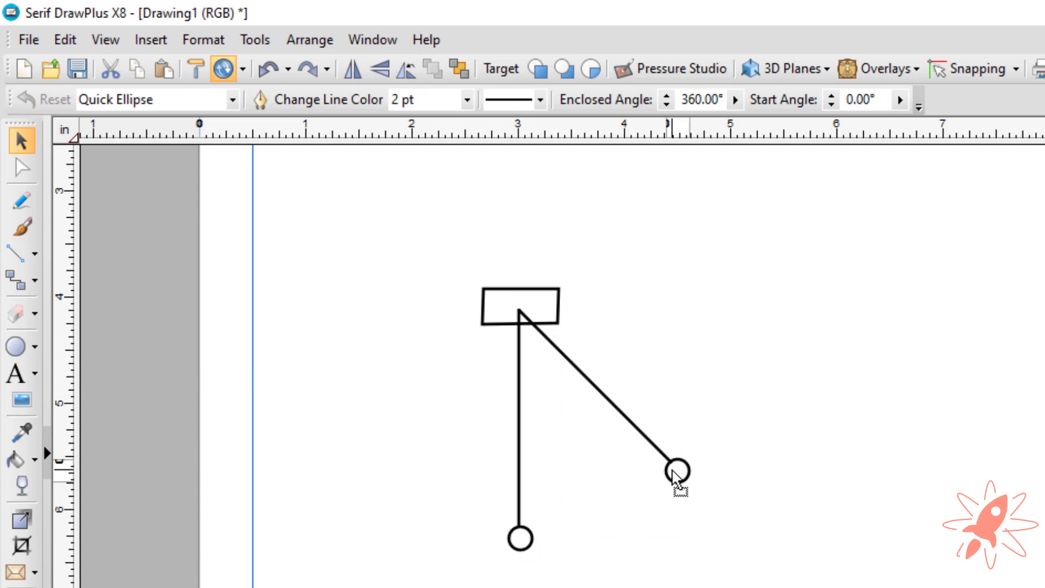
Draw a circle about 2.3 inches wide passing through both bobs and give it a dotted line style
click(460, 407)
click(34, 253)
click(16, 347)
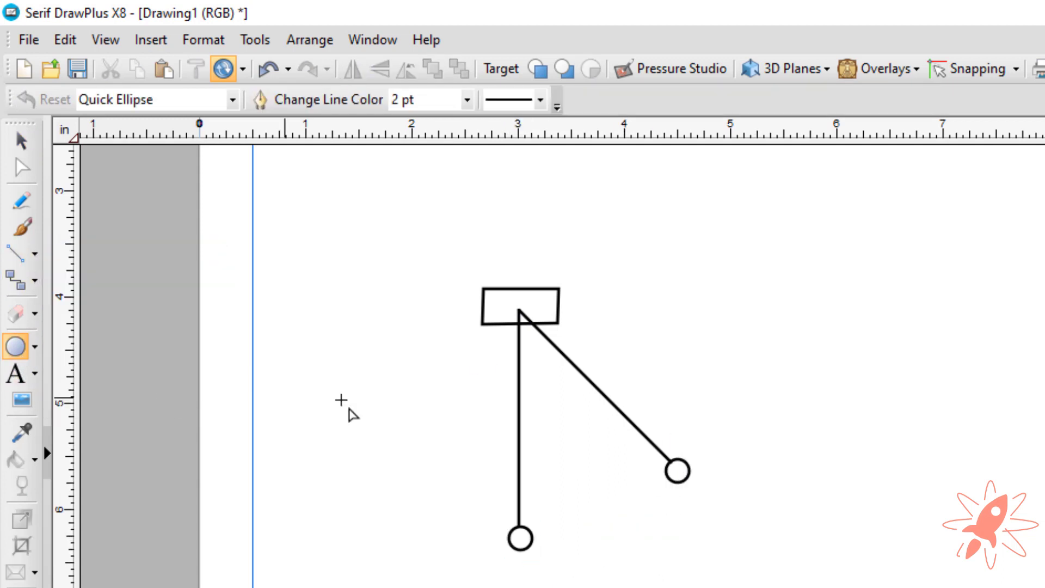
mouse_move(511, 305)
mouse_down()
mouse_move(700, 508)
mouse_move(568, 511)
mouse_move(586, 534)
mouse_move(629, 532)
mouse_move(625, 523)
mouse_move(689, 550)
mouse_up()
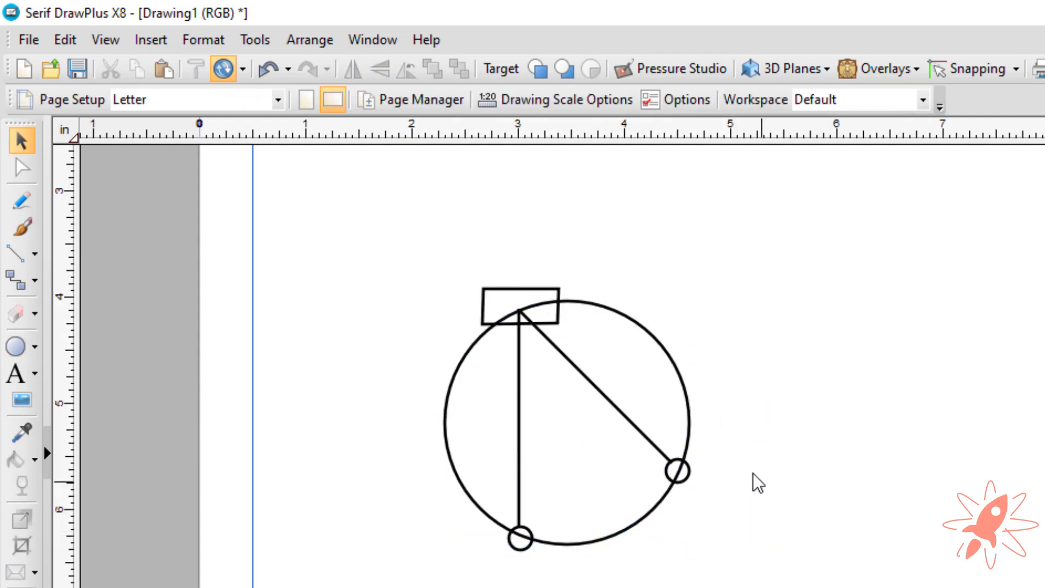
click(509, 101)
click(514, 174)
click(843, 335)
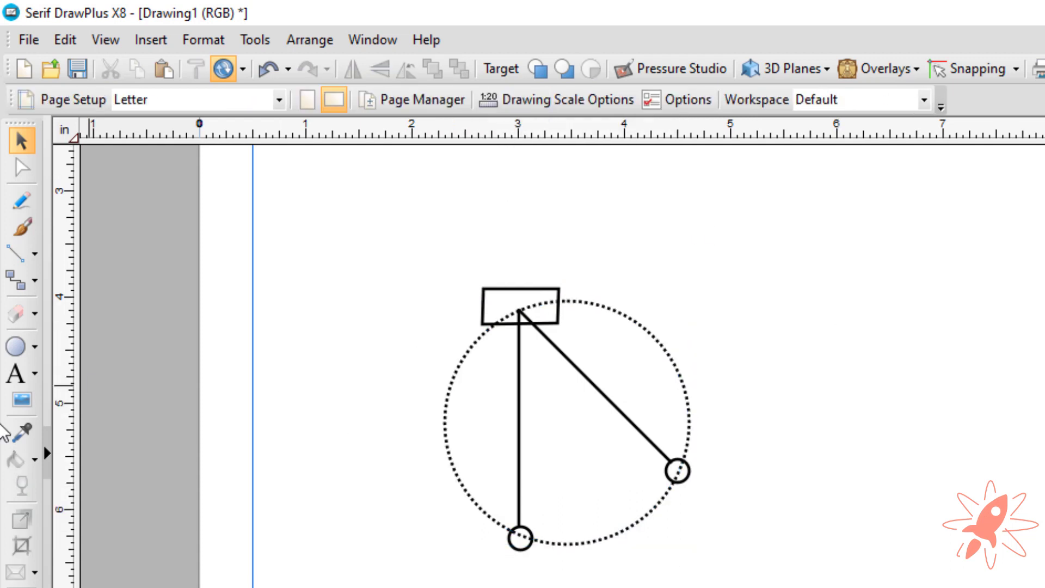
Draw a line about 0.7 inch long outward from the displaced bob and add an arrowhead to its outer end
click(15, 253)
drag(685, 478, 744, 527)
click(460, 100)
click(442, 172)
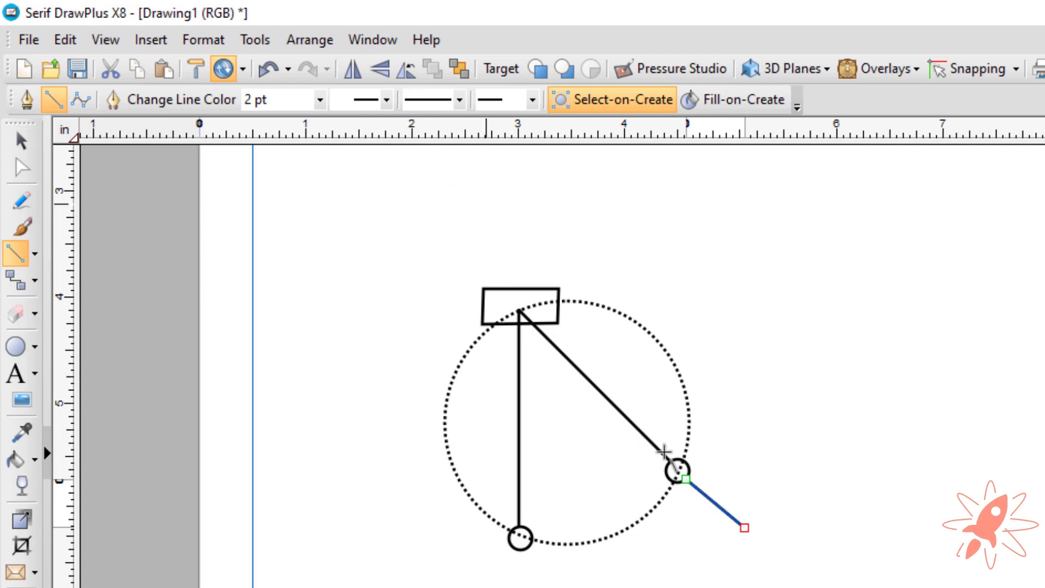
click(523, 100)
click(550, 252)
key(Escape)
key(l)
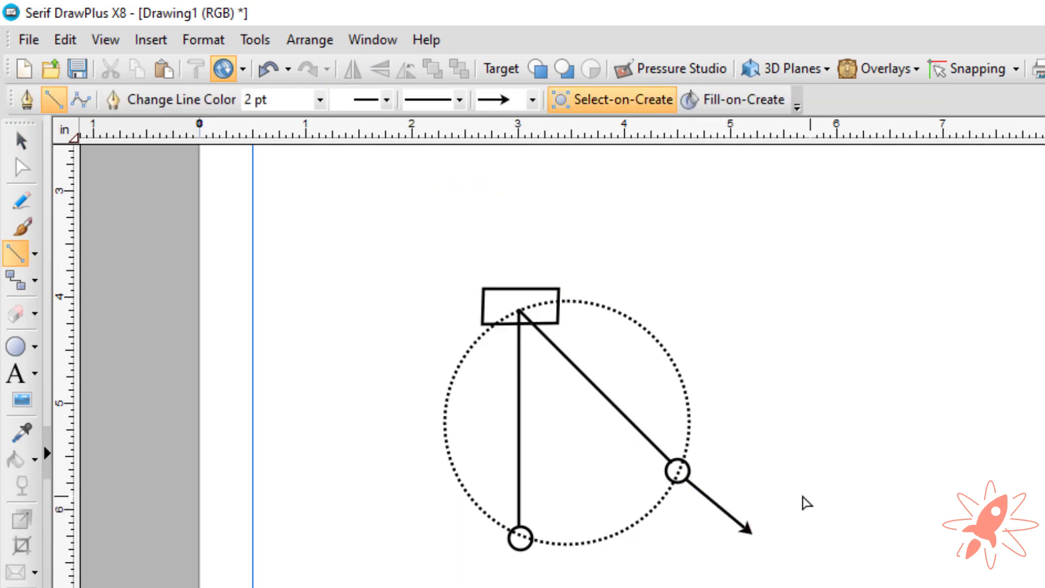
Draw two more force arrows from the displaced bob, one slanting down toward the vertical string and one straight down
scroll(727, 497, up, 2)
drag(647, 462, 521, 585)
drag(647, 463, 647, 587)
key(Escape)
click(443, 100)
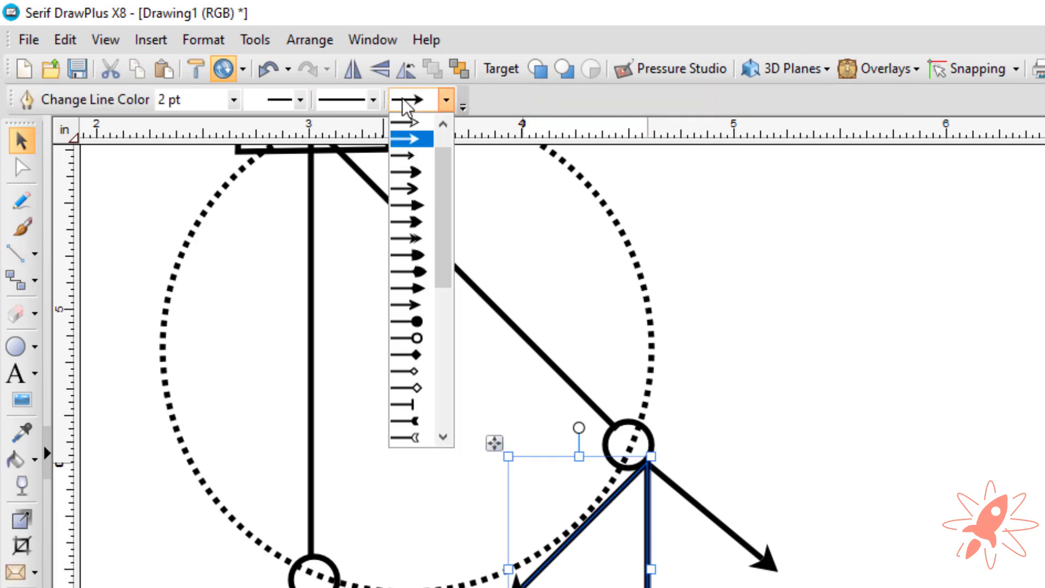
click(412, 137)
key(l)
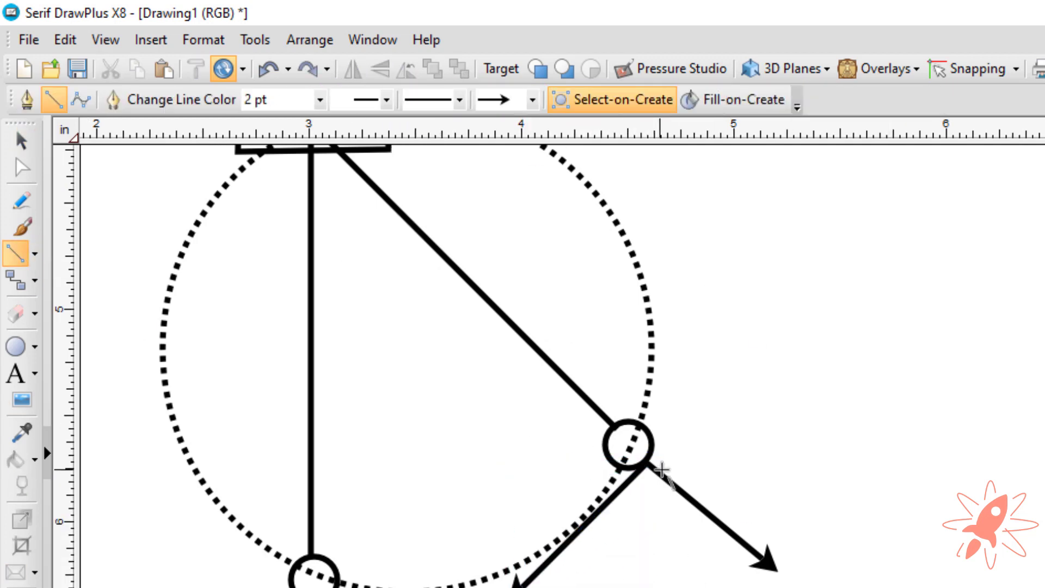
drag(646, 464, 645, 587)
key(Escape)
Draw an angle arc without arrowheads between the outward arrow and the vertical arrow at the displaced bob
click(34, 254)
click(103, 264)
drag(697, 552, 707, 521)
key(ctrl+z)
click(452, 100)
click(415, 126)
click(15, 253)
click(711, 515)
drag(645, 558, 626, 560)
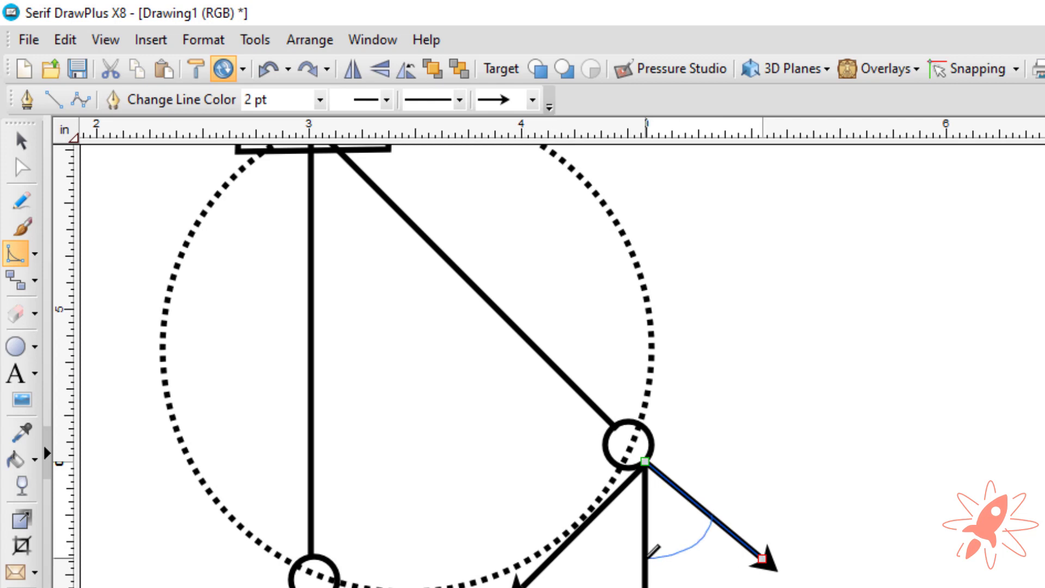
click(532, 99)
click(499, 121)
Draw a second angle arc between the slanted and vertical strings below the support box
click(403, 215)
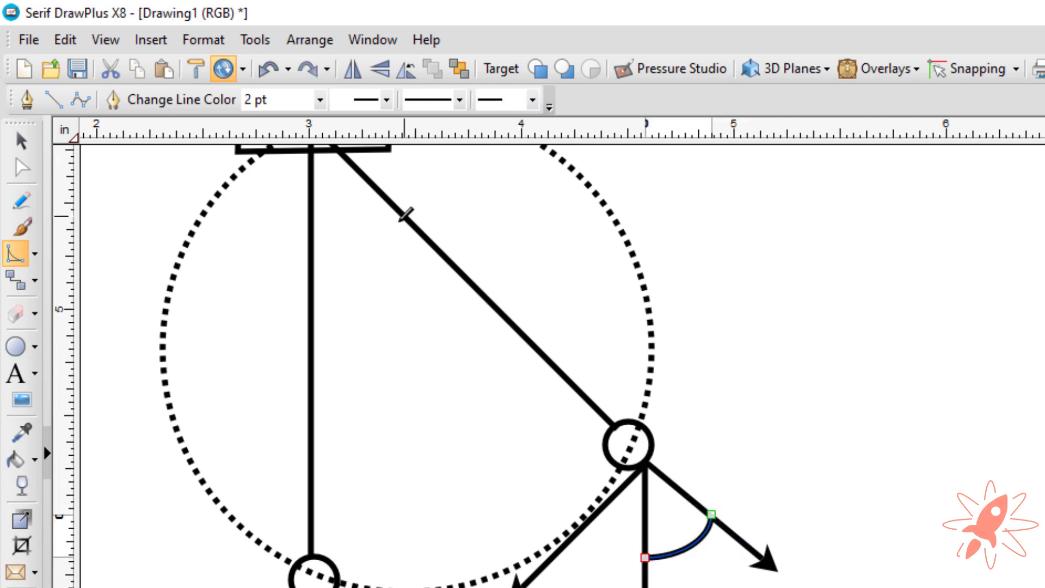
drag(314, 258, 299, 262)
key(Escape)
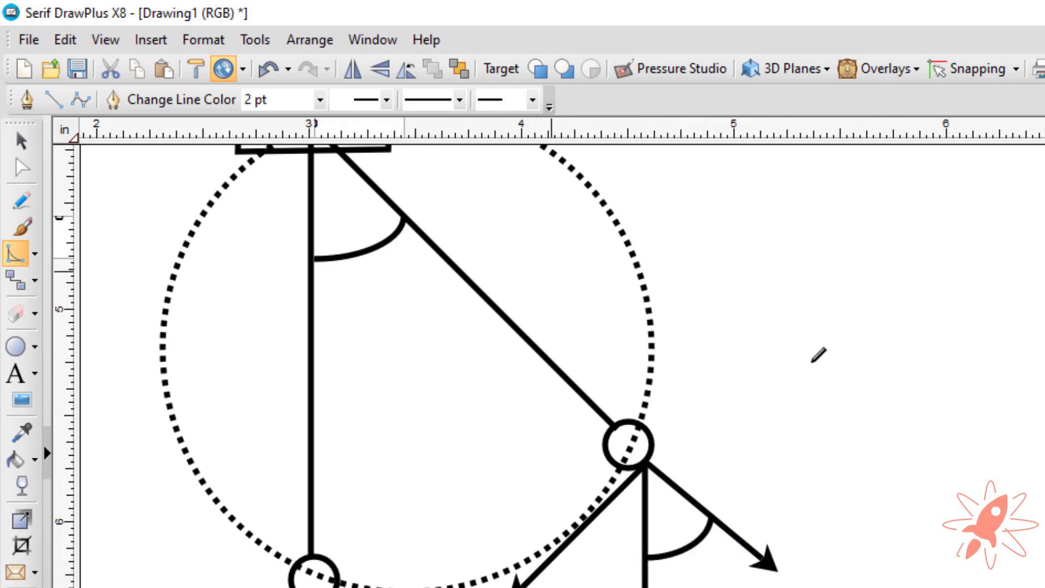
Open Paint, take a rectangular snip of the whole pendulum diagram in DrawPlus and paste it onto the Paint canvas
scroll(816, 359, down, 3)
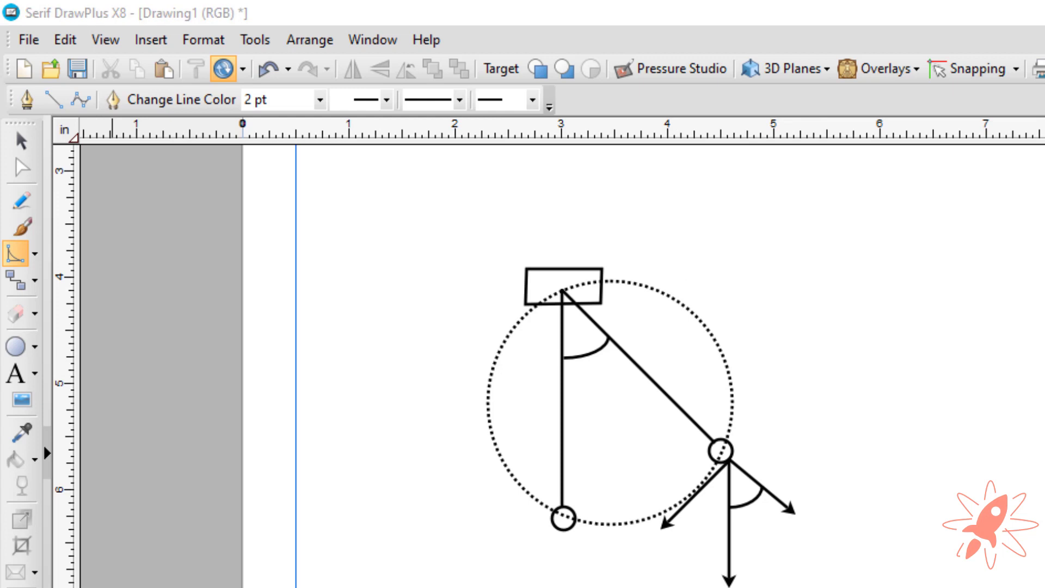
key(super)
text(paint)
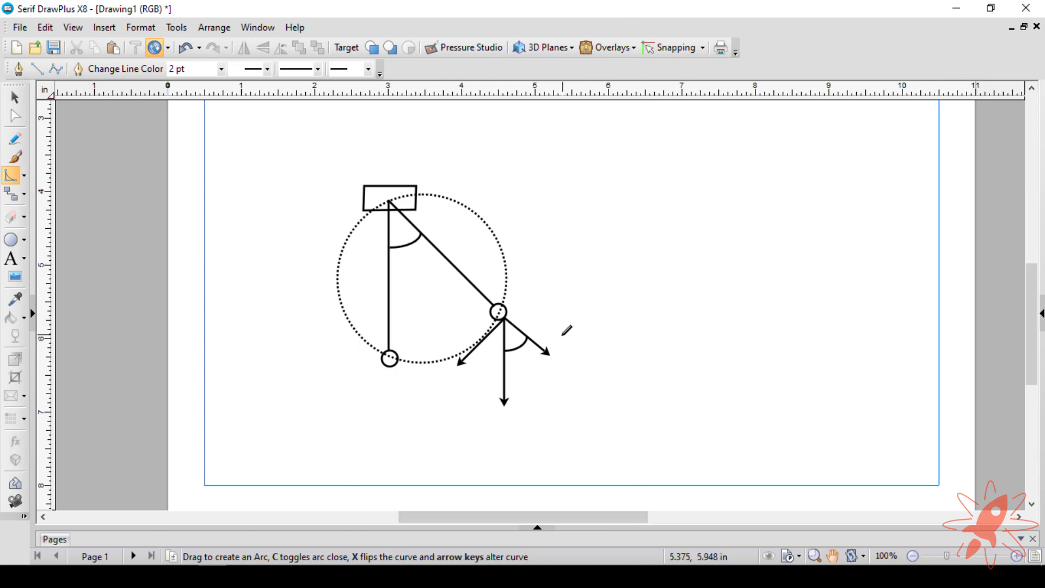
key(super+shift+s)
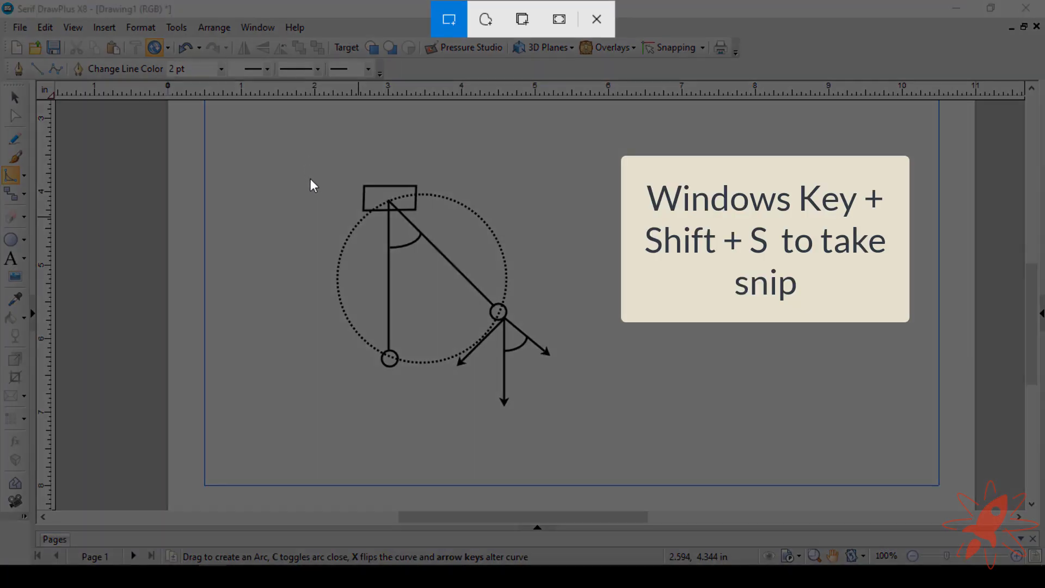
drag(316, 171, 566, 422)
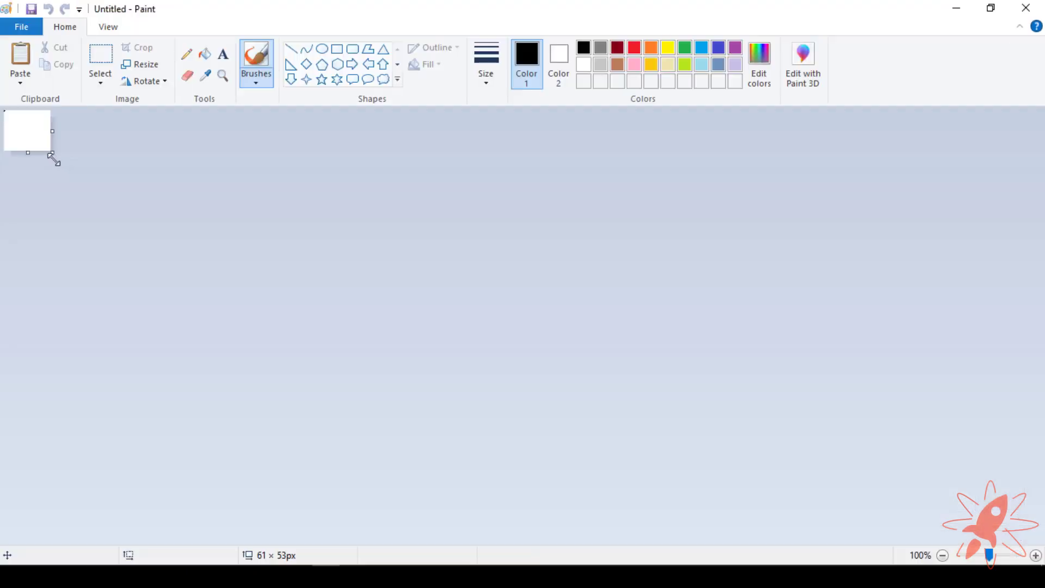
key(ctrl+v)
scroll(170, 275, up, 1)
Remove the part of the dotted circle beyond the vertical string and erase its dots inside the support box
click(187, 76)
mouse_move(100, 188)
mouse_down()
mouse_move(42, 315)
mouse_move(48, 375)
mouse_move(93, 446)
mouse_move(125, 463)
mouse_up()
click(100, 60)
key(Delete)
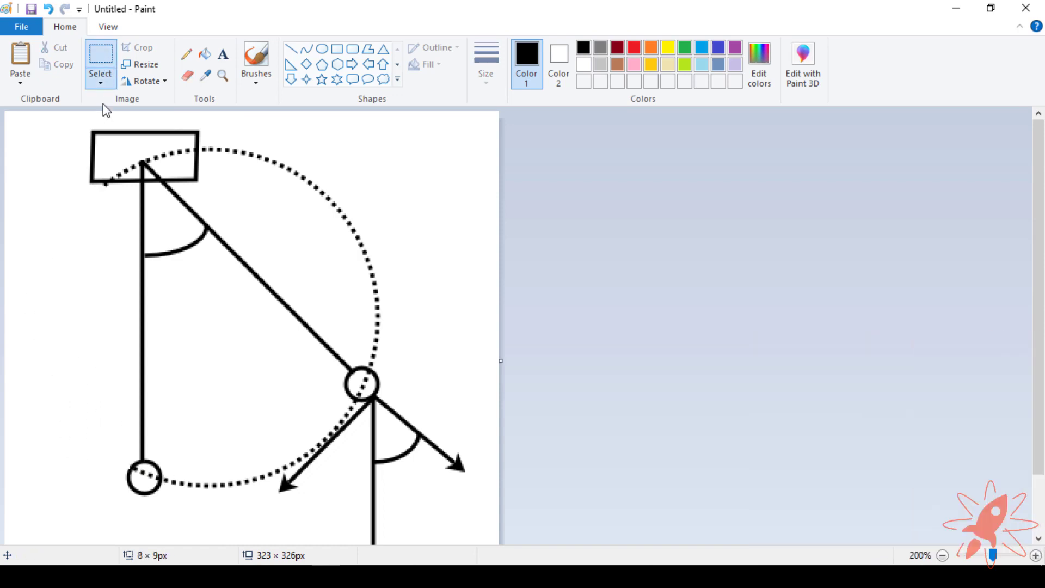
click(188, 76)
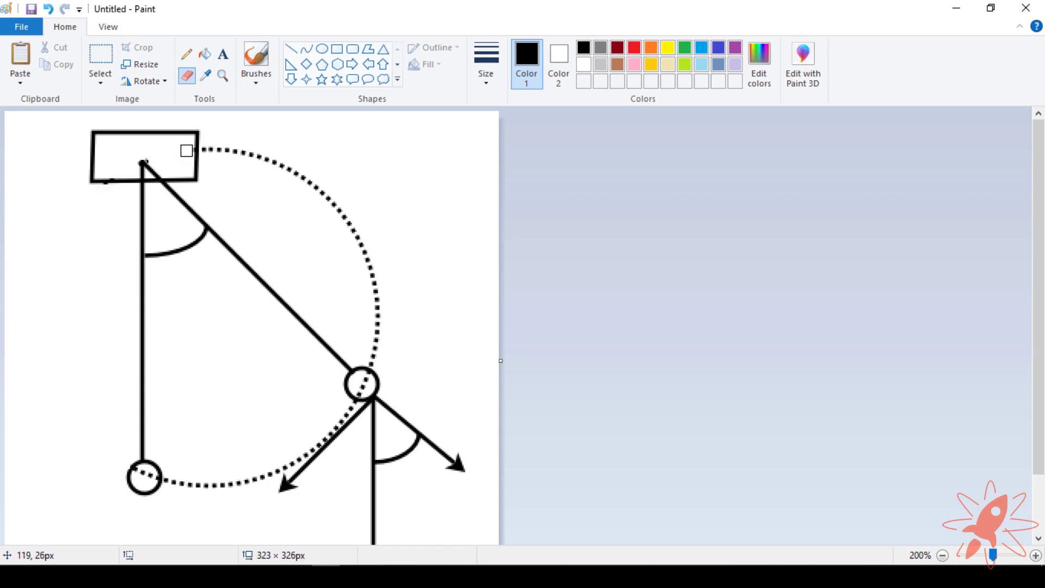
Delete the upper and outer parts of the dotted circle, leaving only the arc between the two bobs
click(101, 55)
drag(380, 185, 427, 194)
key(Delete)
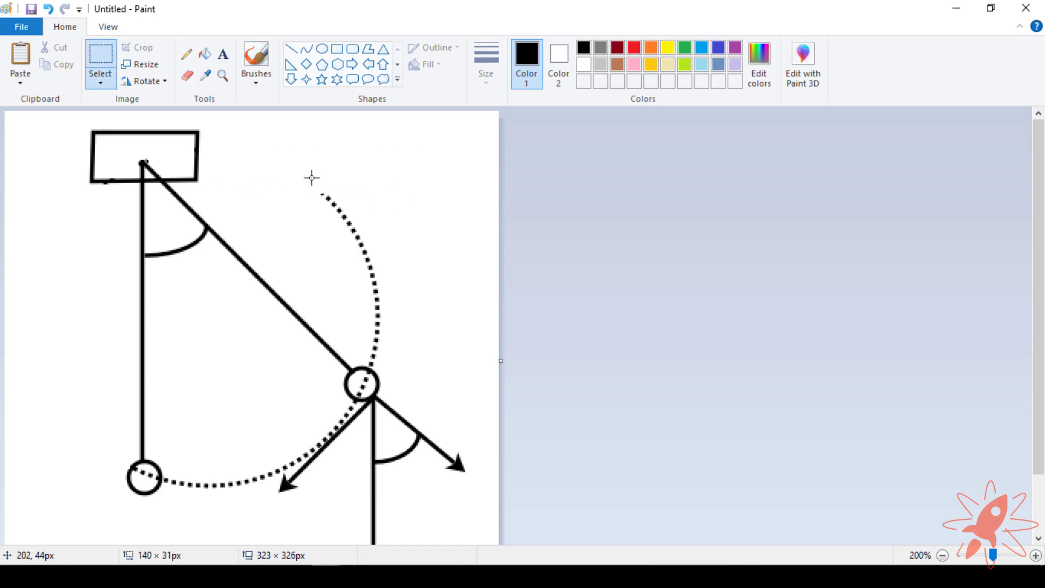
drag(318, 180, 448, 294)
key(Delete)
drag(360, 280, 445, 353)
key(Delete)
Erase the leftover dots inside the two bobs
click(188, 77)
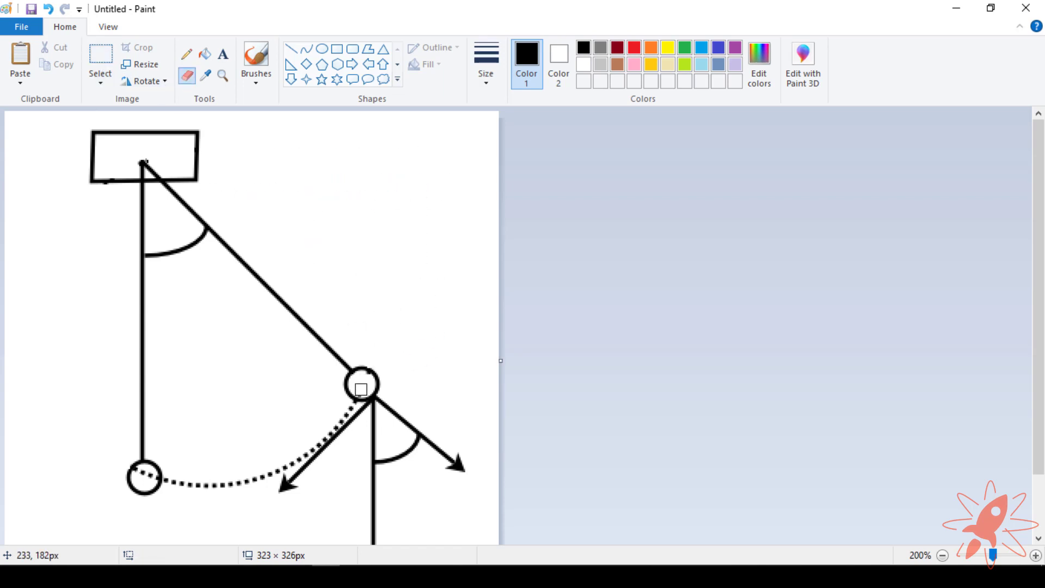
scroll(238, 397, down, 2)
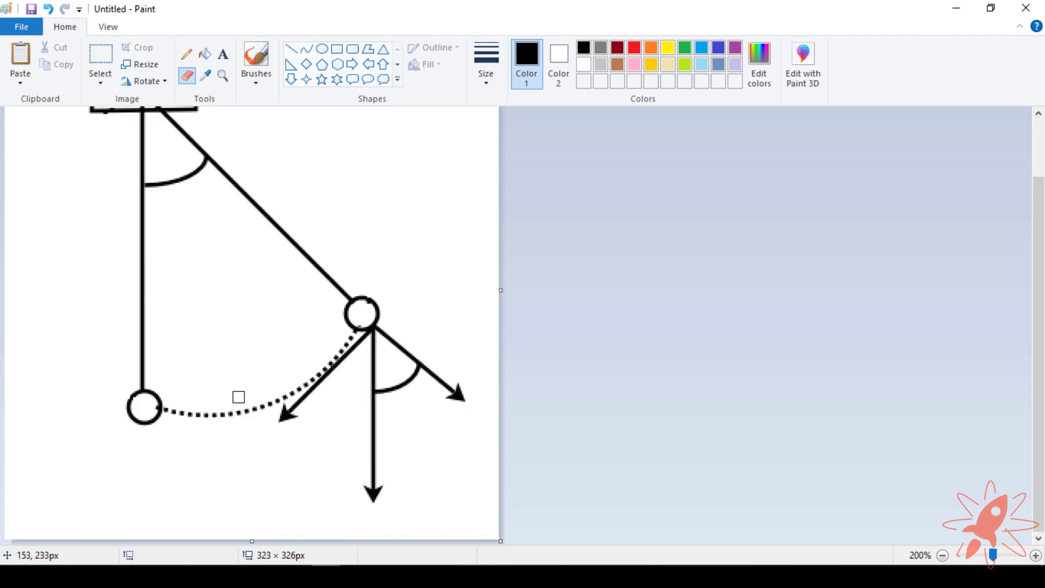
scroll(238, 396, down, 1)
Move the whole diagram closer to the canvas corner and shrink the canvas to 263 × 310 px around it
click(100, 56)
key(ctrl+a)
drag(125, 195, 89, 191)
click(290, 210)
drag(257, 235, 207, 235)
drag(105, 362, 106, 349)
scroll(320, 329, up, 1)
scroll(320, 322, down, 1)
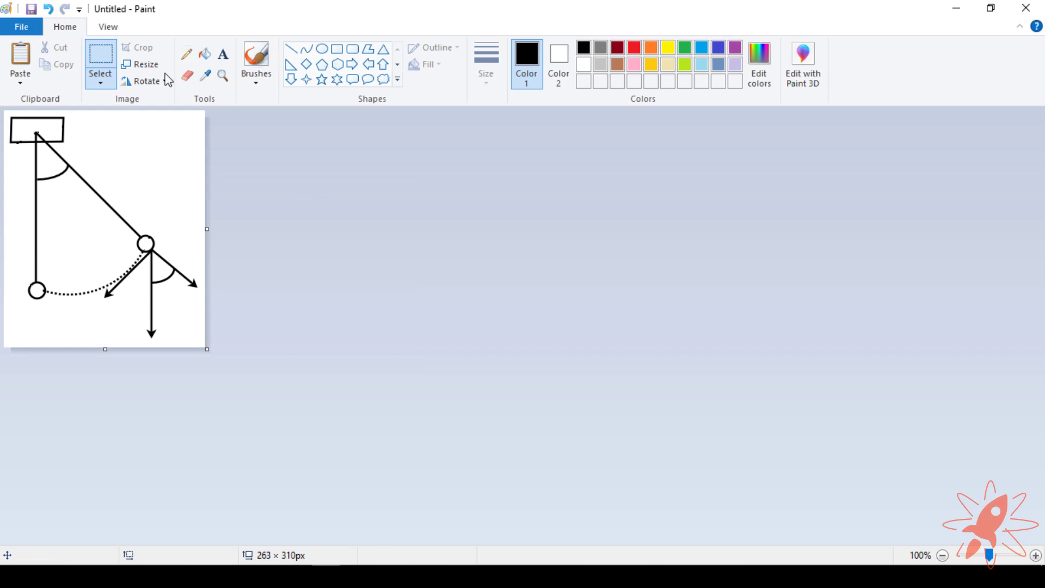
Draw a short, thick slanted stroke in the blank area and place a copy beside it to form a hatch pair
click(290, 49)
scroll(120, 173, up, 1)
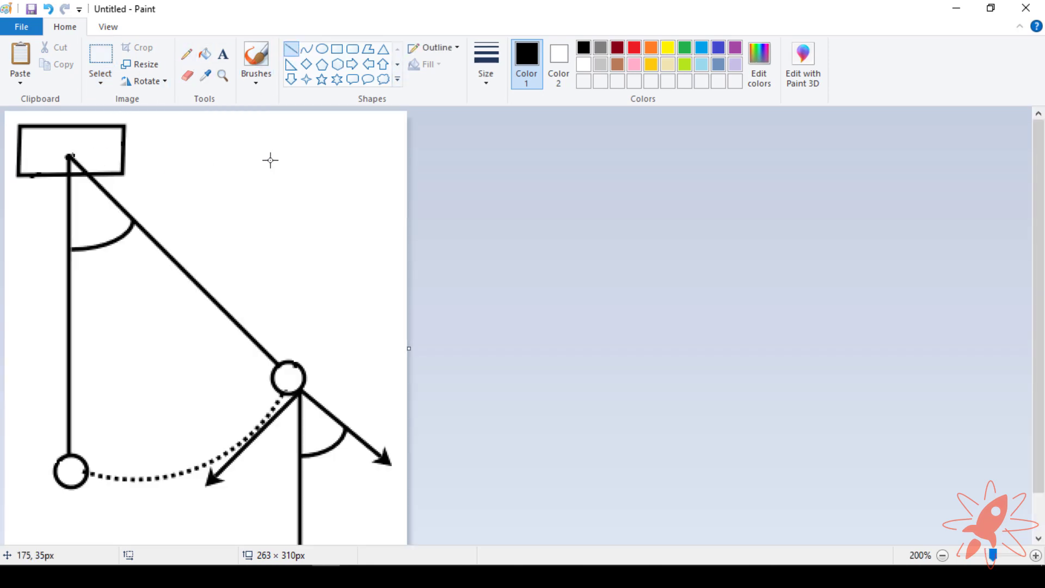
click(485, 65)
click(482, 149)
click(100, 55)
drag(232, 122, 313, 175)
key(ctrl+c)
key(ctrl+v)
drag(58, 146, 300, 159)
Paste copies of the hatch strokes side by side into a row and place it along the upper edge of the support box
key(ctrl+v)
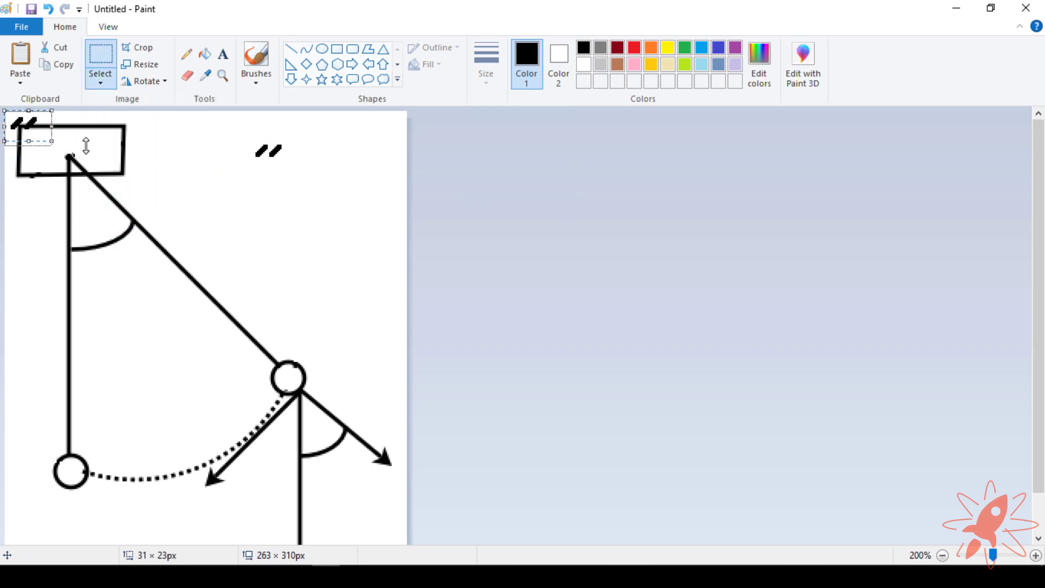
drag(35, 132, 326, 165)
key(ctrl+c)
key(ctrl+v)
drag(69, 126, 368, 156)
drag(234, 117, 122, 122)
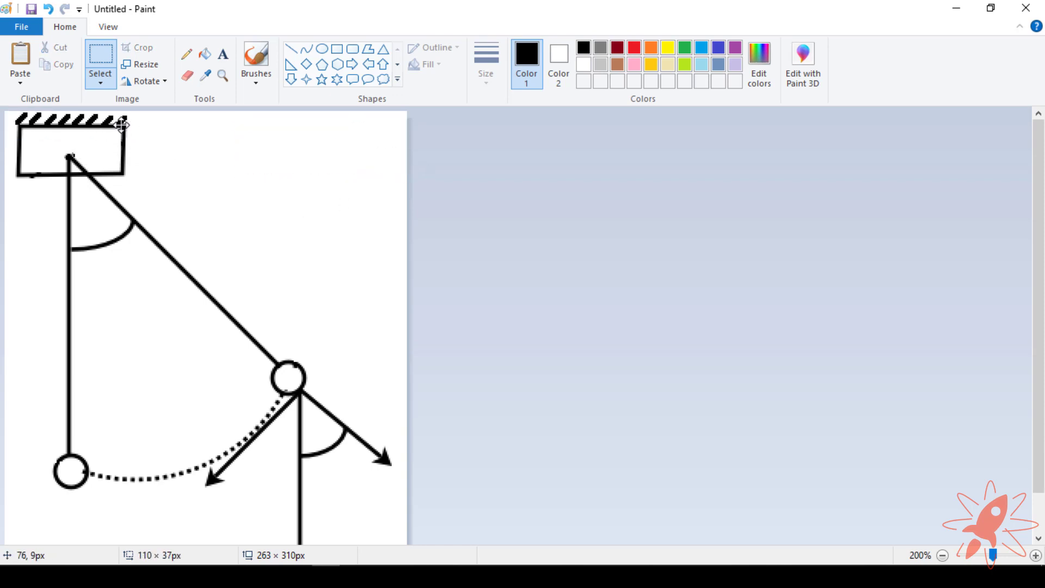
click(173, 219)
Draw a small circle and move it onto the pivot point inside the support box
click(322, 48)
drag(287, 142, 332, 172)
click(100, 55)
mouse_move(317, 159)
mouse_down()
mouse_move(96, 160)
mouse_move(94, 169)
mouse_move(142, 181)
mouse_up()
Add the bold text label "O" beside the pivot circle
click(223, 53)
text(O)
key(ctrl+a)
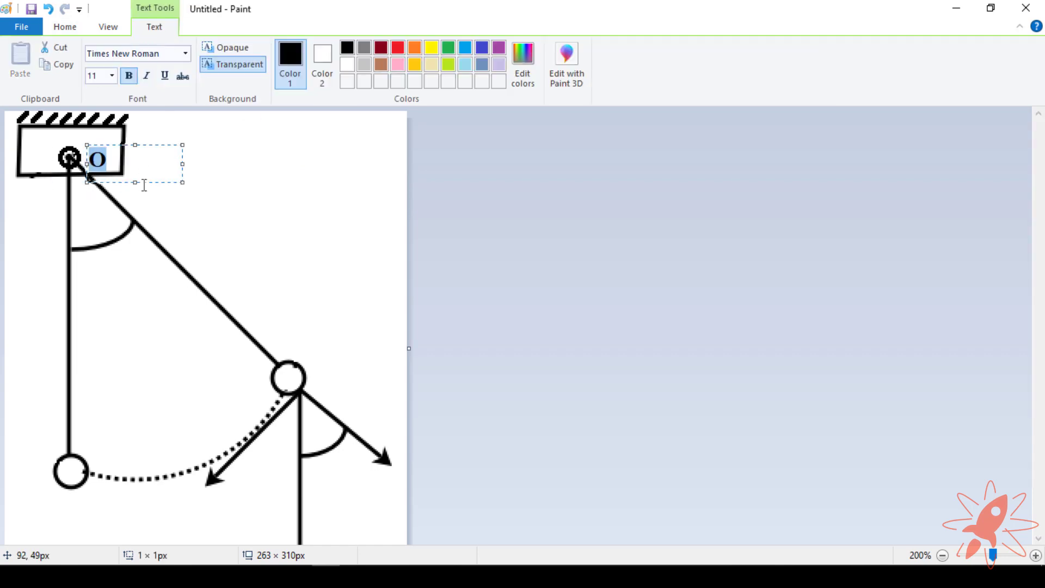
drag(155, 146, 154, 138)
Label both the slanted string and the vertical string with a bold italic "l"
click(212, 203)
click(211, 196)
click(201, 256)
click(197, 256)
text(l)
click(54, 338)
click(48, 330)
text(l)
Label the downward weight arrow with a bold italic "W" beside its tip
click(232, 388)
click(220, 364)
scroll(326, 381, down, 1)
click(321, 498)
text(W)
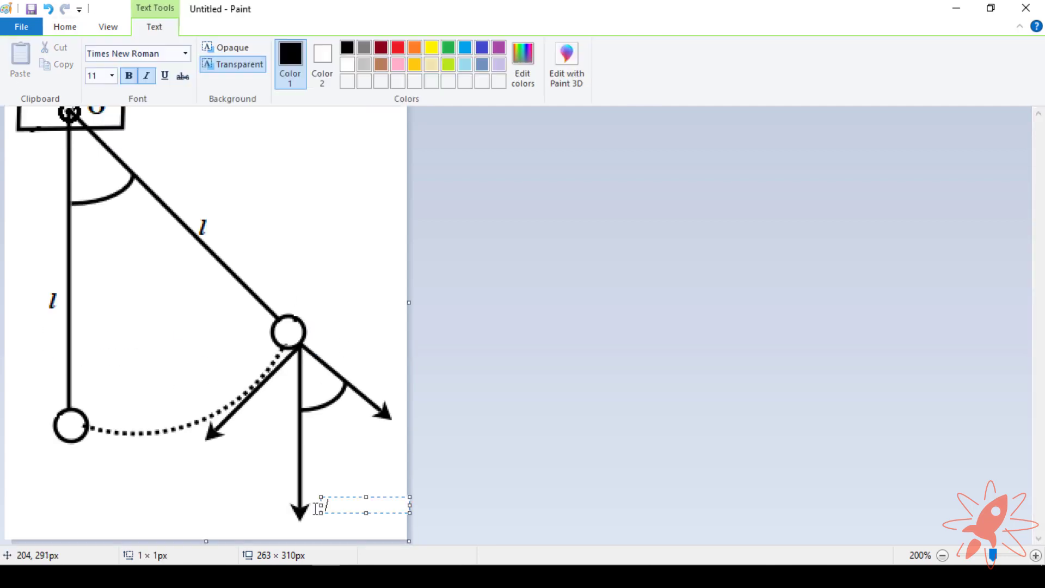
click(284, 450)
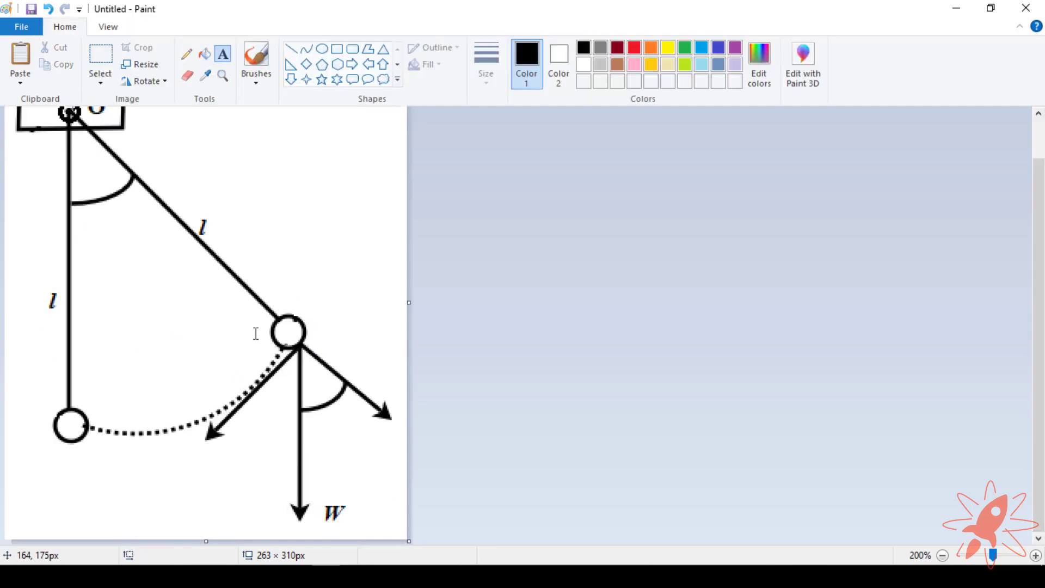
Paste the θ symbol from MathType into the Paint figure twice, placing one beside each angle arc
click(294, 561)
click(544, 236)
key(ctrl+v)
scroll(46, 161, up, 2)
drag(39, 162, 245, 363)
click(485, 277)
scroll(486, 279, down, 2)
key(ctrl+v)
drag(23, 120, 335, 421)
Create the expression "w sinθ" in MathType and paste it into the Paint figure below the arrow tangent to the dotted arc
click(294, 563)
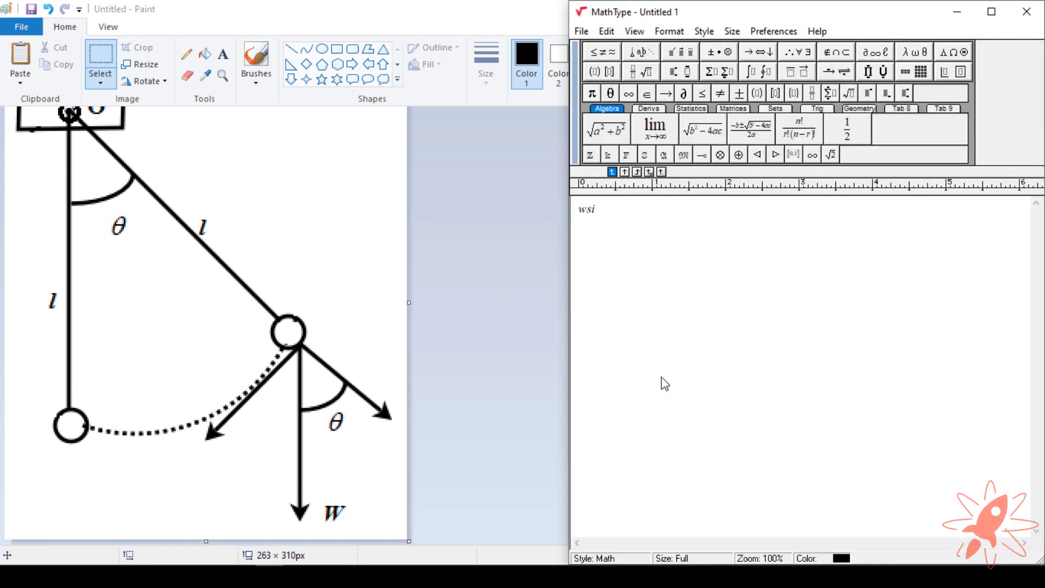
key(ctrl+a)
key(ctrl+c)
click(517, 327)
key(ctrl+v)
drag(44, 130, 200, 464)
click(517, 386)
Create "w cosθ" in MathType, paste it beside the outward slanted arrow in Paint, and widen the canvas for it
click(321, 560)
click(668, 349)
key(ctrl+a)
key(ctrl+c)
click(345, 273)
key(ctrl+v)
mouse_move(136, 216)
mouse_down()
mouse_move(228, 286)
mouse_move(345, 443)
mouse_up()
drag(408, 302, 452, 303)
drag(329, 432, 425, 468)
click(331, 434)
drag(364, 449, 387, 376)
key(ctrl+z)
Replace the w cosθ label with a fresh paste below the slanted arrow's tip and narrow the canvas to 282 px
key(alt+Tab)
click(447, 397)
drag(322, 441, 429, 472)
key(Delete)
key(ctrl+v)
drag(57, 120, 401, 432)
drag(451, 303, 436, 303)
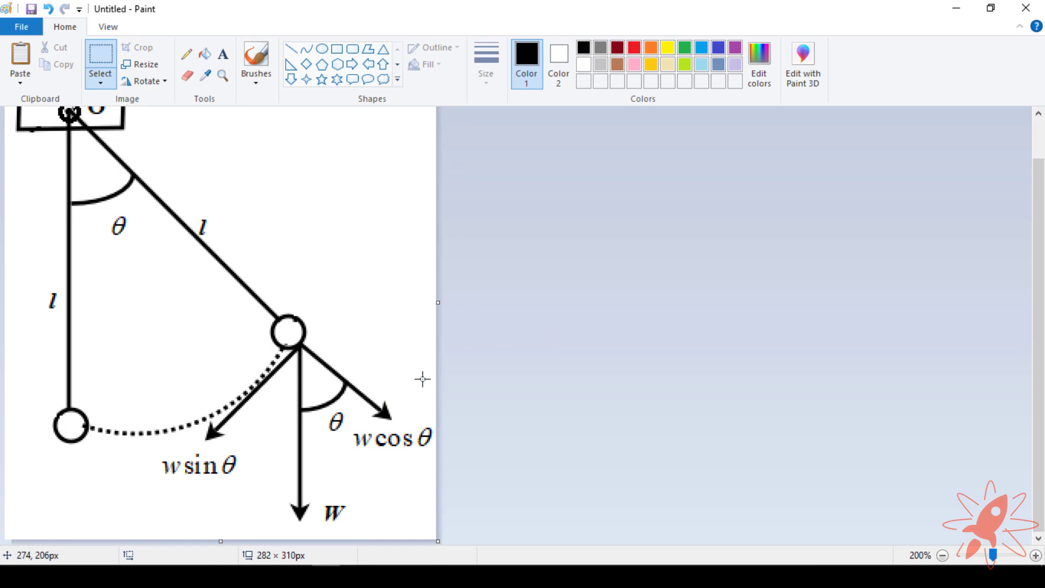
Fill both pendulum bobs with light gray
scroll(423, 377, down, 1)
click(205, 54)
click(600, 64)
click(36, 290)
click(145, 243)
Copy the whole Paint figure into the Word table below the vibration definition and center it
key(ctrl+a)
key(alt+Tab)
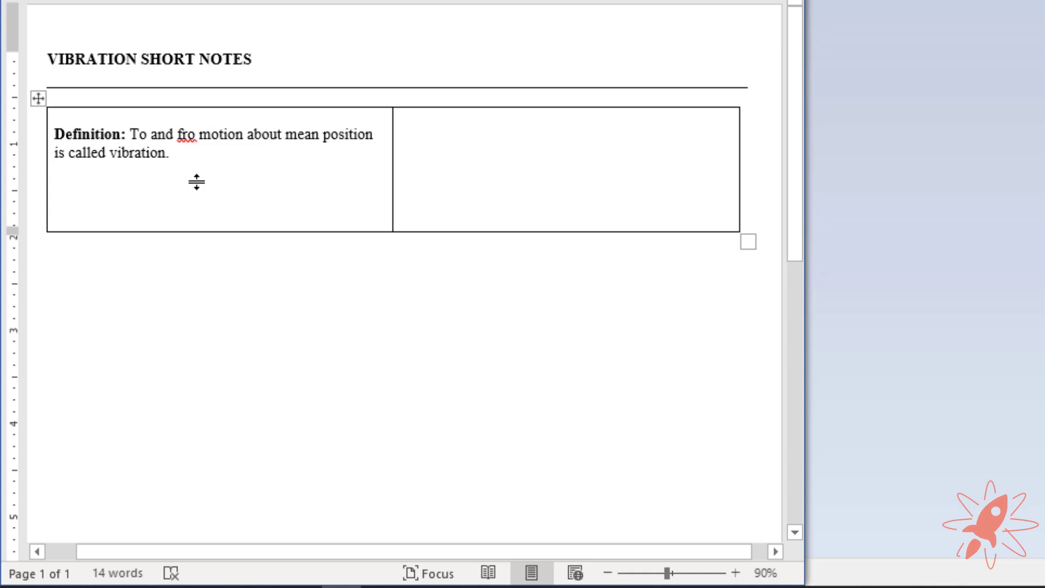
key(ctrl+v)
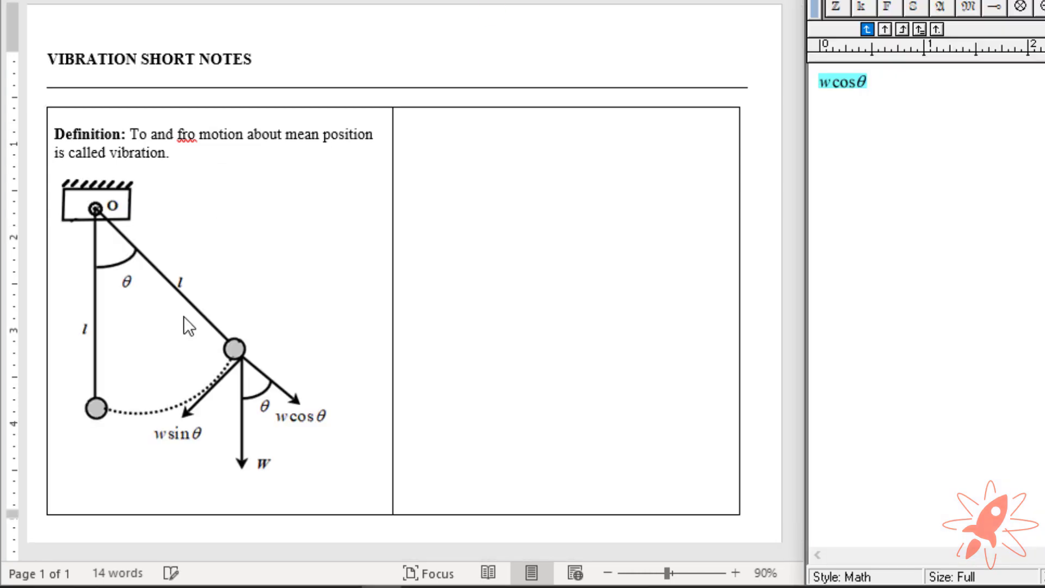
click(185, 357)
key(ctrl+e)
click(385, 410)
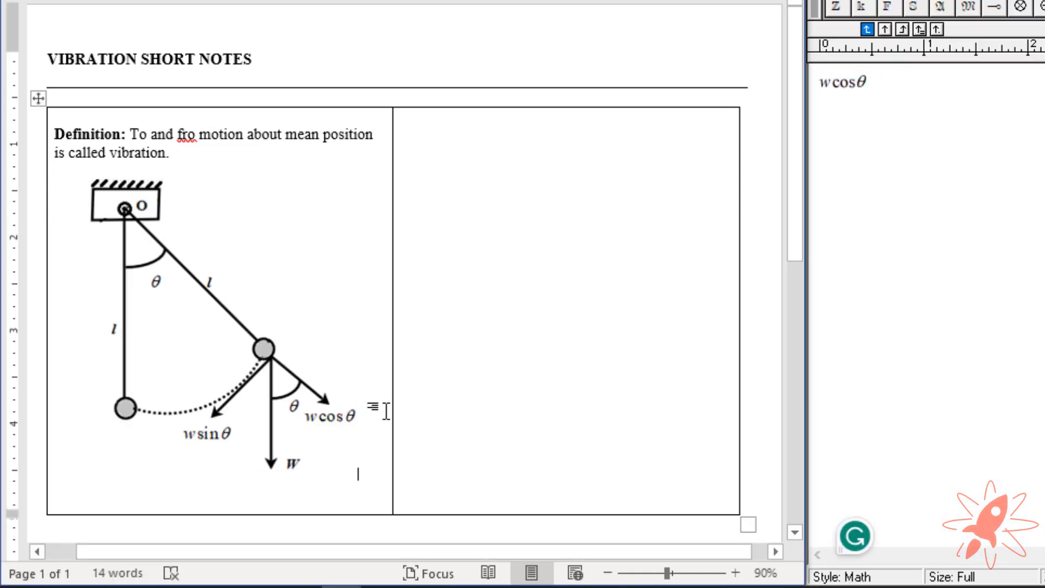
Start a non-bold paragraph below the pendulum figure with "The component"
key(Return)
key(Return)
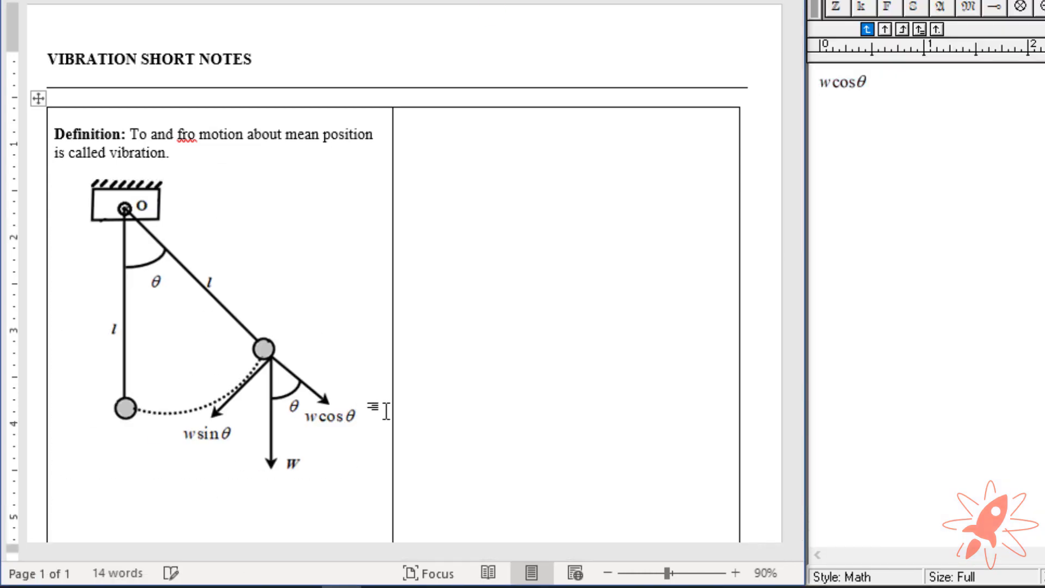
text(The)
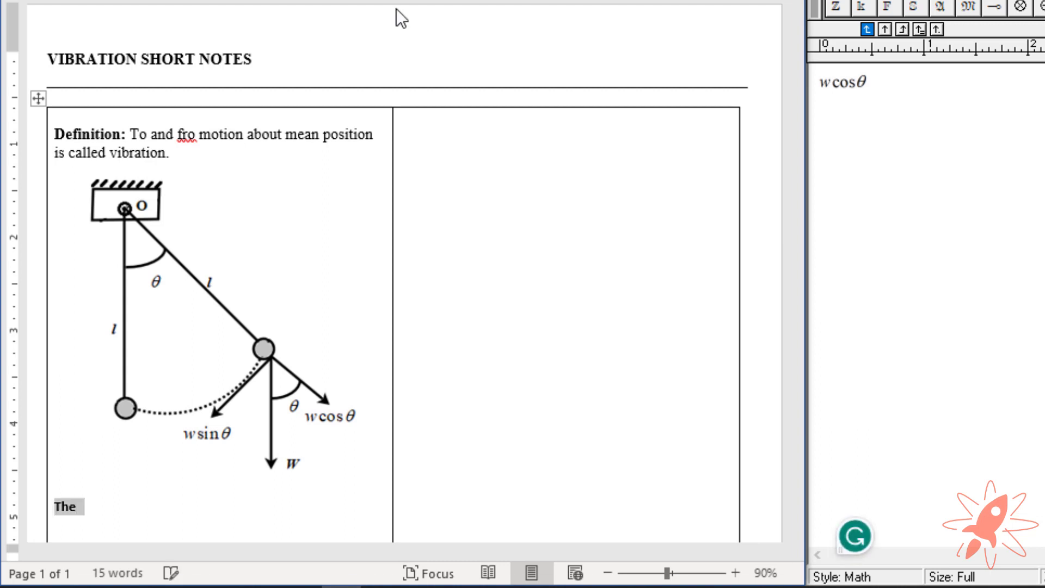
text( component)
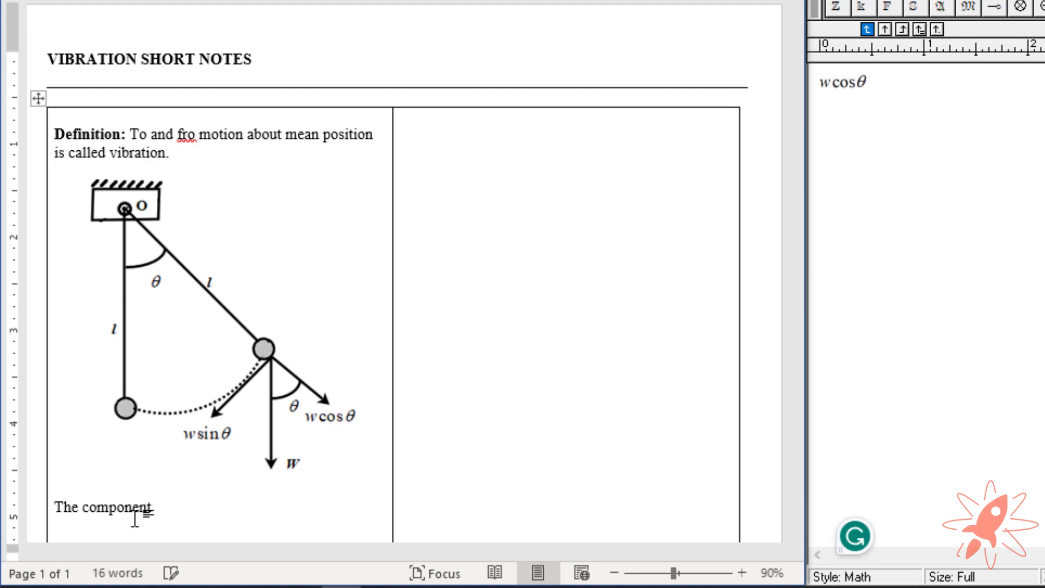
Replace the MathType expression with "w sinθ" and copy it for the Word paragraph
click(981, 289)
key(ctrl+a)
text(wsin)
key(ctrl+g)
text(q)
key(ctrl+a)
key(ctrl+c)
click(337, 487)
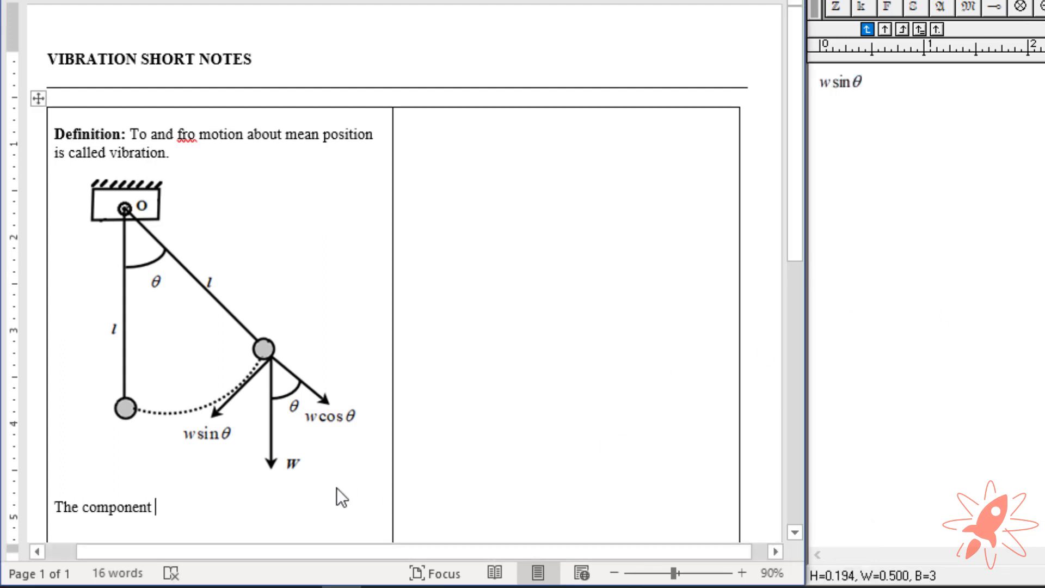
Continue the Word paragraph with "of weight", the pasted w sinθ expression, and "creates a restoring moment about O"
text(of weight)
key(ctrl+v)
text(creates)
text( a restoring moment about )
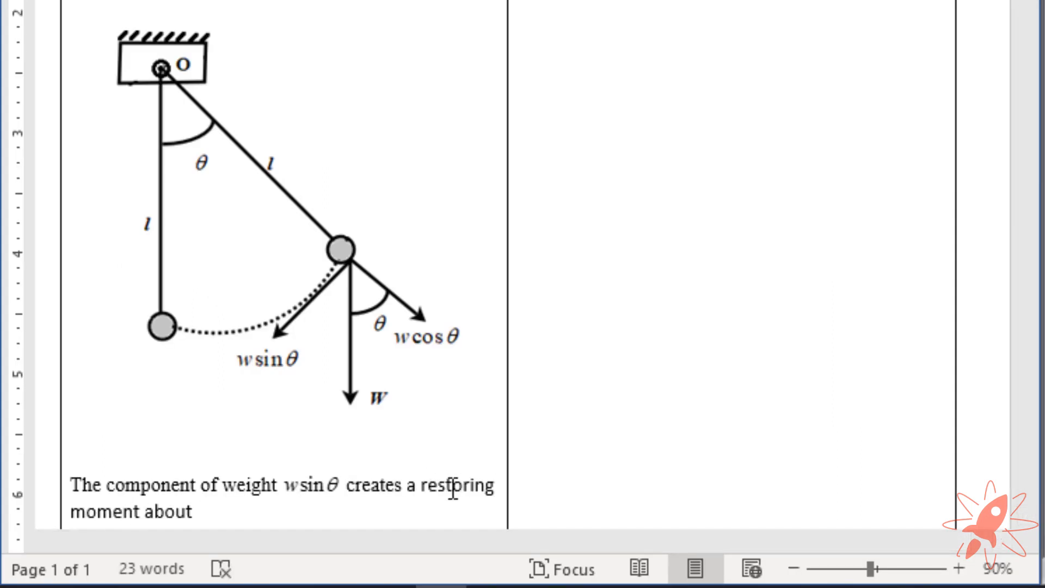
text(O)
key(Return)
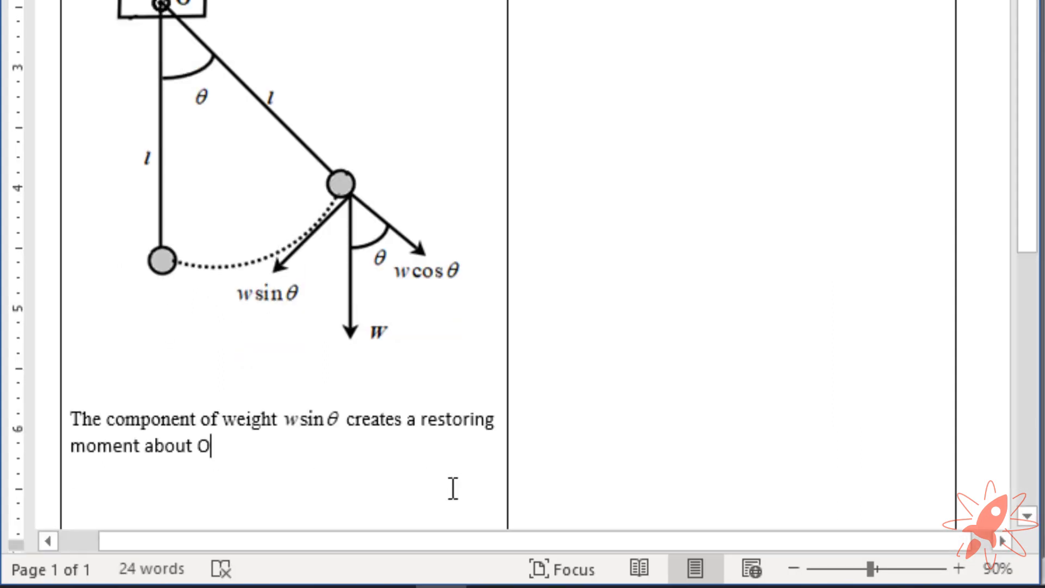
Continue the sentence with "and tries to bring the arrangement back to its original position but"
text(and tries to brin)
text(g)
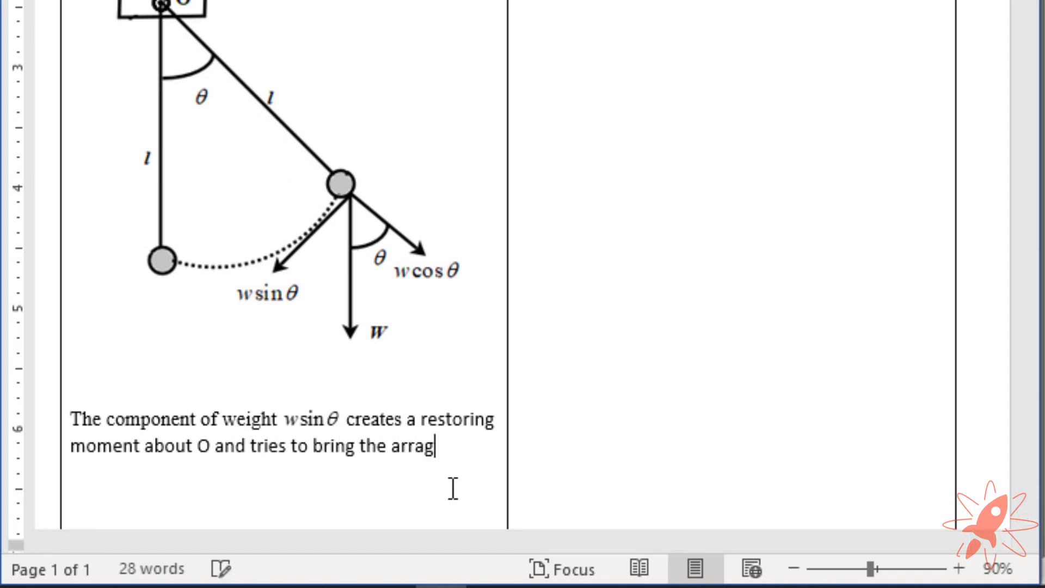
text( the arrangement back to its original position but)
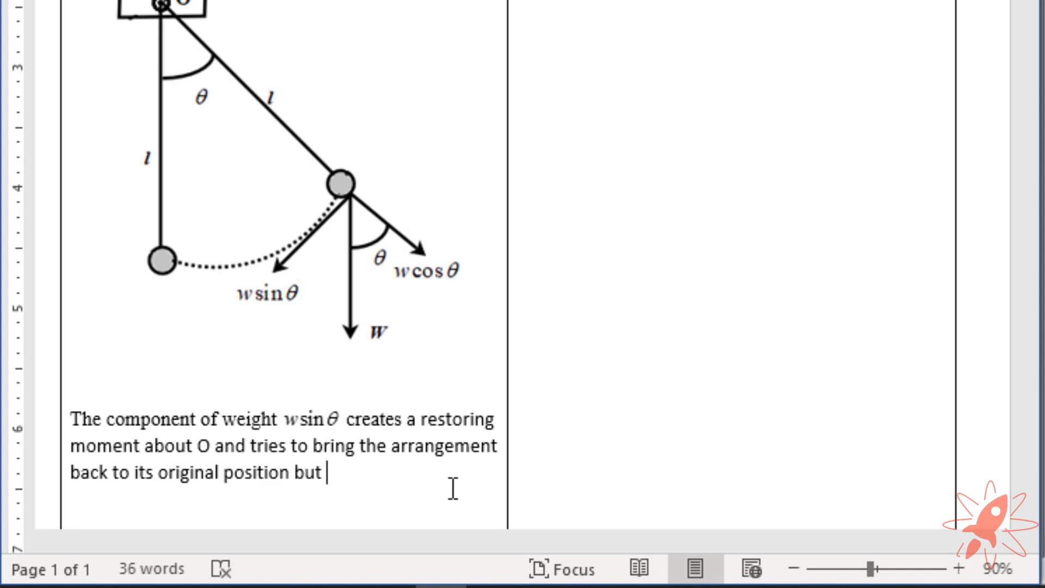
Finish the sentence with "once the system attains kinetic energy, the inertia of the mass prevents the mass from stopping at original position."
text(once the system at)
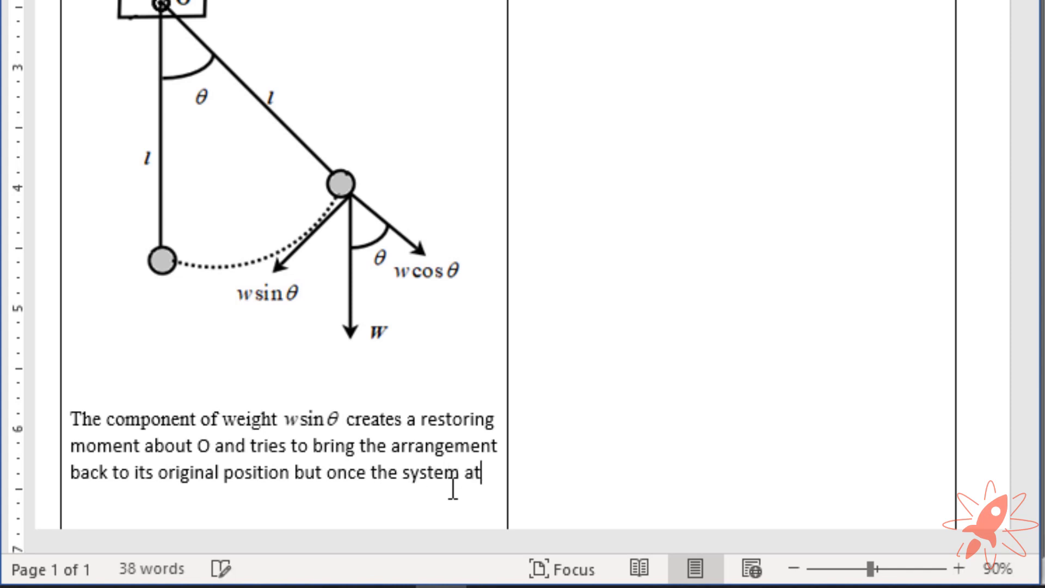
text(tains kinetic energy, the inertia)
text( of the mass prevents the mass from stoping )
text(at original position.)
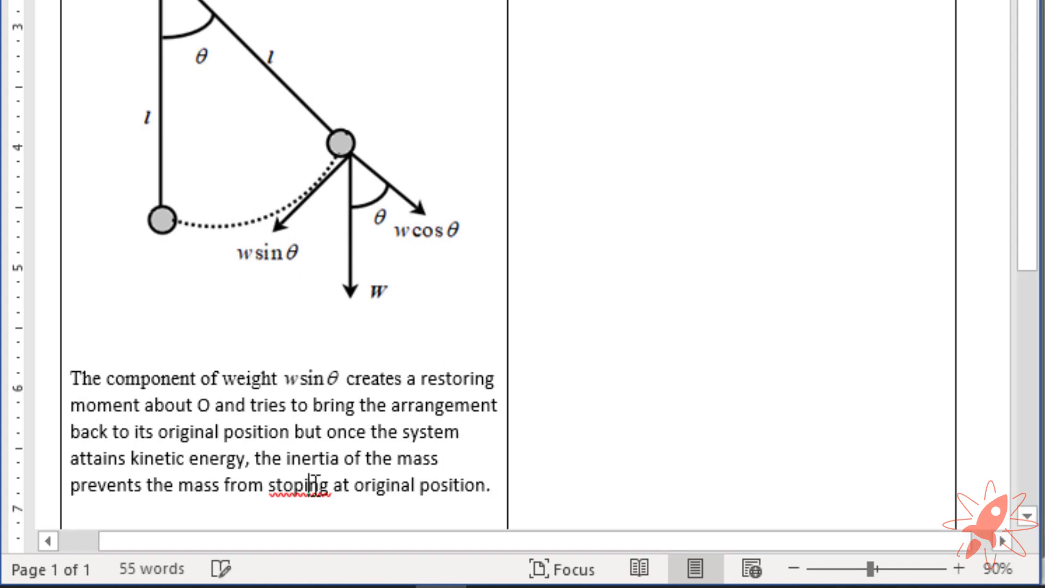
right_click(316, 485)
click(619, 427)
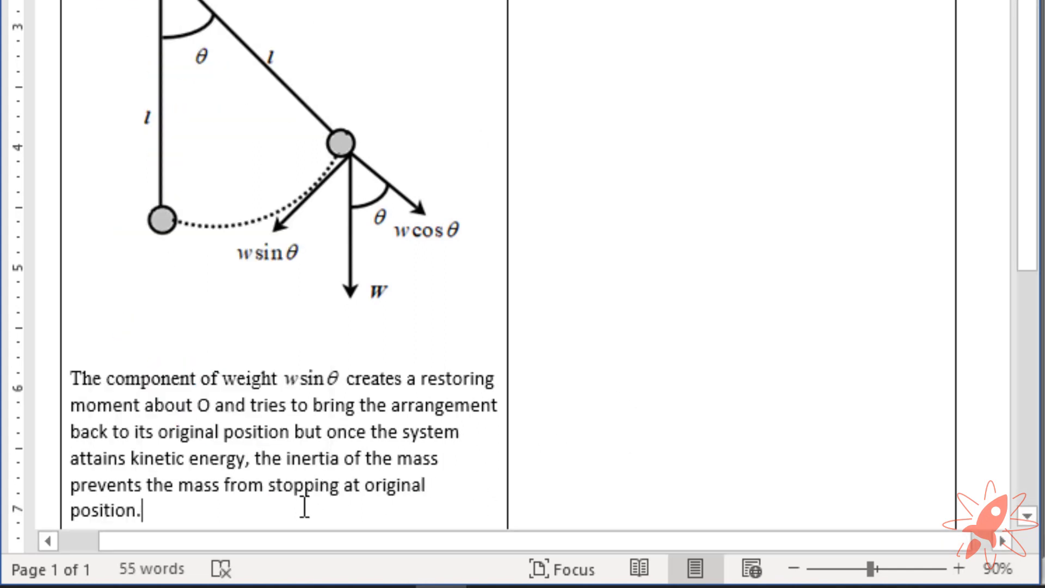
Justify the paragraph and add "Same phenomenon is repeated on the other side as well and motion continues for infinite period (if no resistance is there)."
key(ctrl+j)
key(Return)
text(SSame ph)
key(ctrl+z)
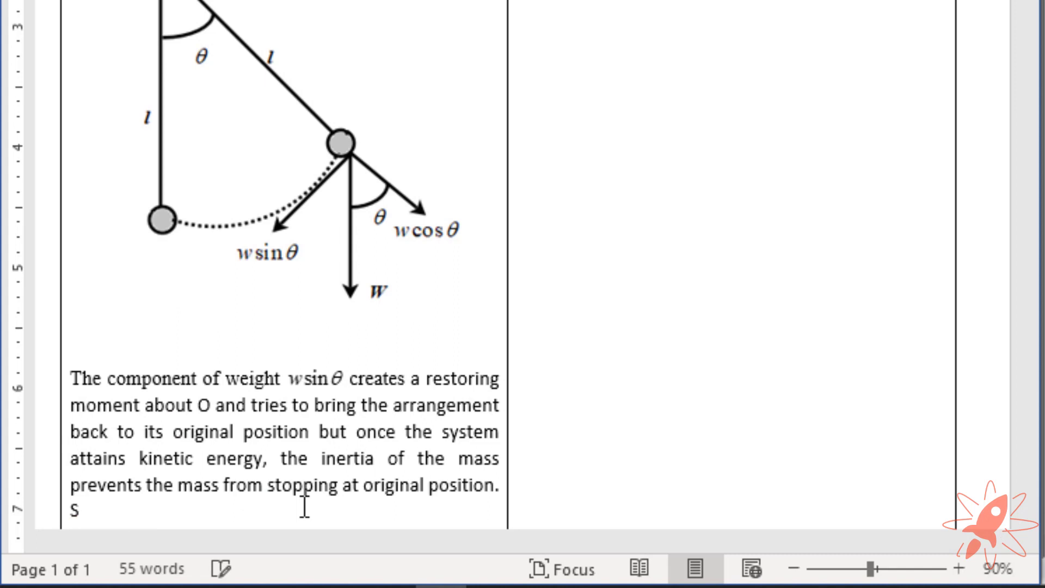
text(Same phenomenon is repeated on the other side as well and motion conti)
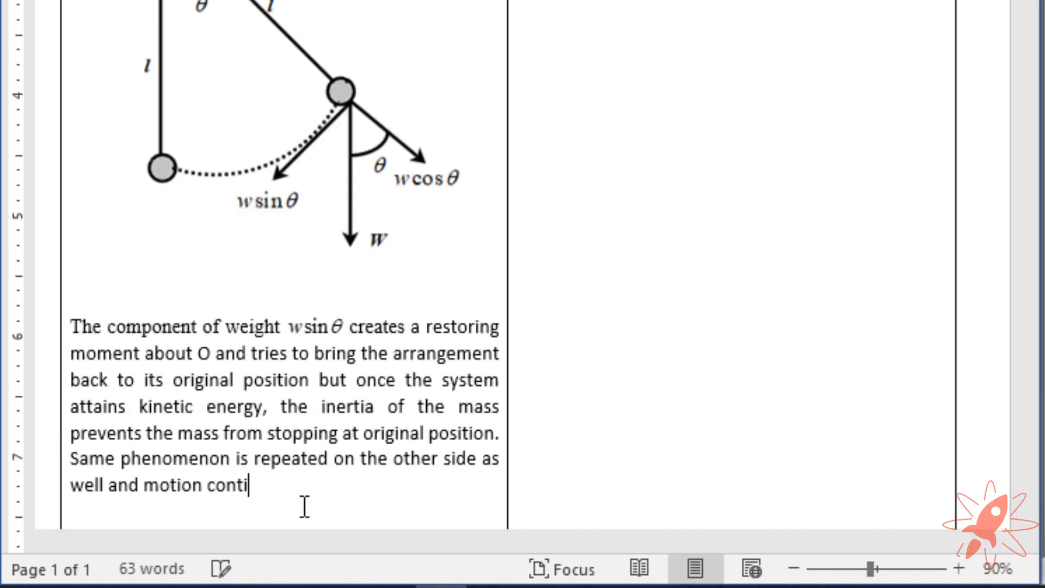
text(nues for infinite period)
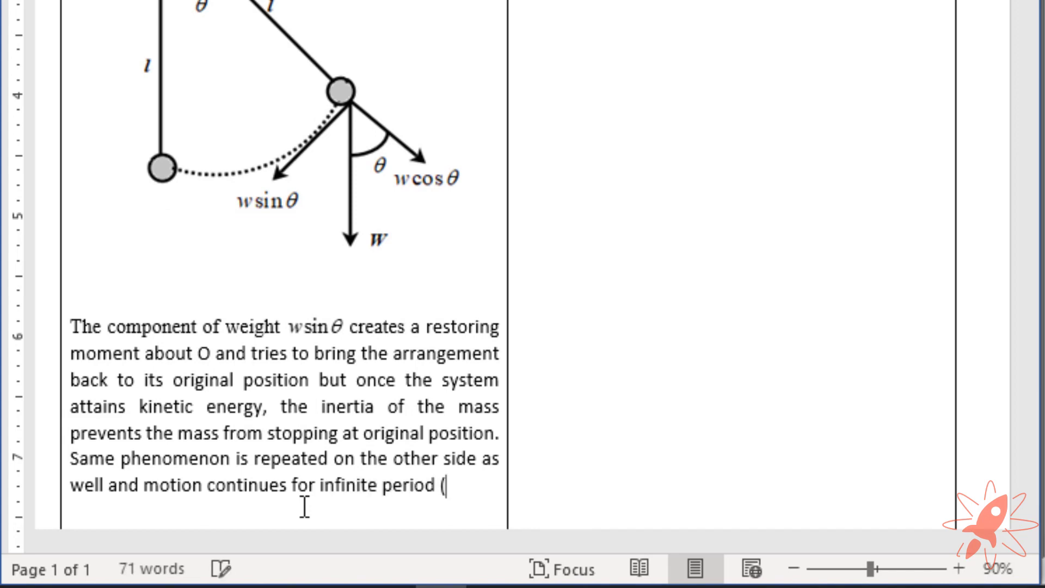
text( (if no resistance is there).)
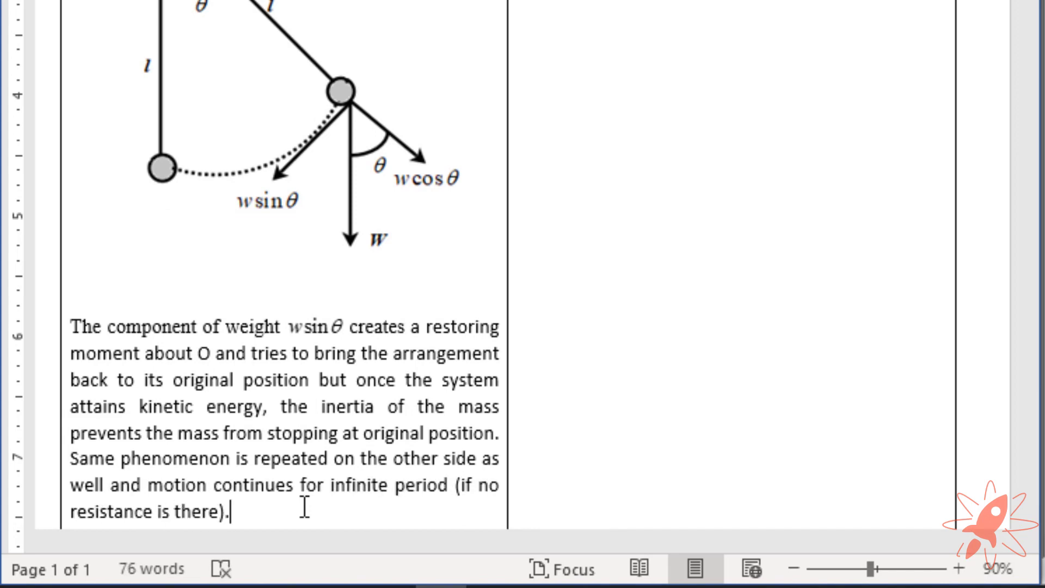
Change the whole paragraph below the figure to the serif font used in the definition
scroll(305, 508, down, 5)
scroll(282, 196, up, 4)
triple_click(272, 318)
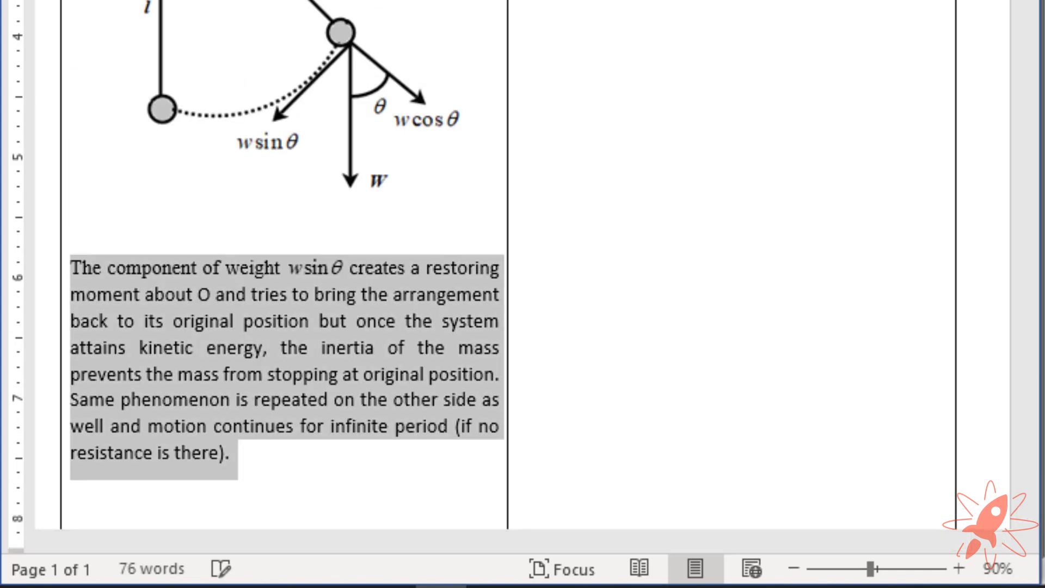
click(165, 447)
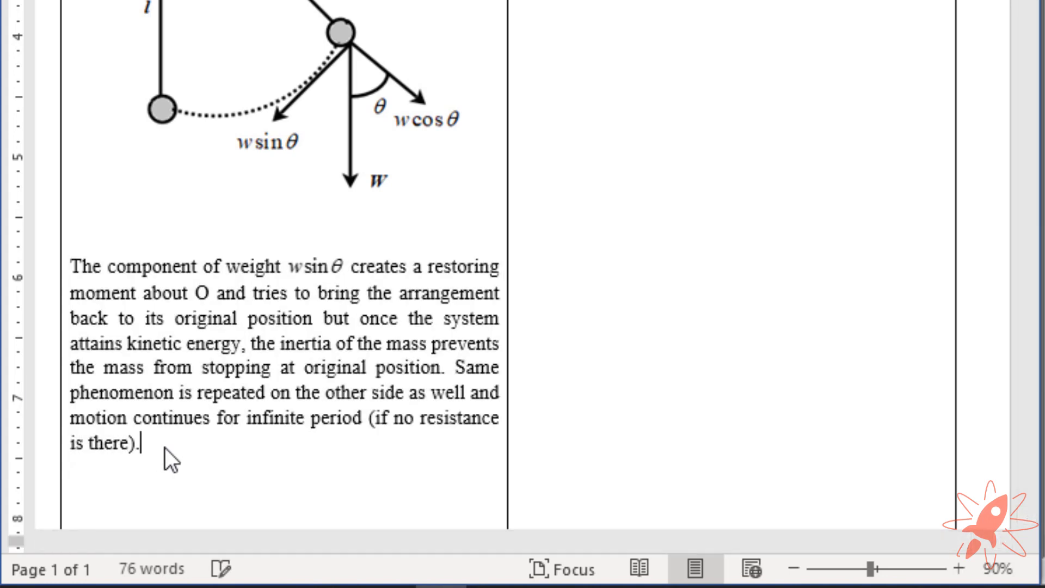
Add the heading "(II) Massless Rod:" below the paragraph, with "Massless Rod" in bold, followed by new lines
scroll(175, 434, down, 2)
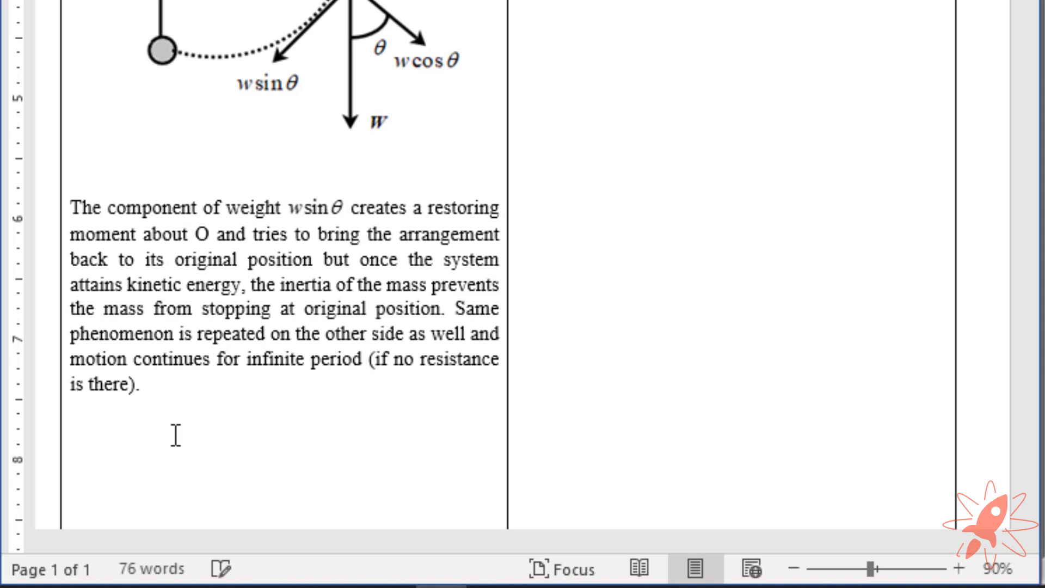
text(Massless Rod)
key(shift+Home)
key(ctrl+shift+Right)
key(ctrl+shift+Right)
key(ctrl+b)
key(End)
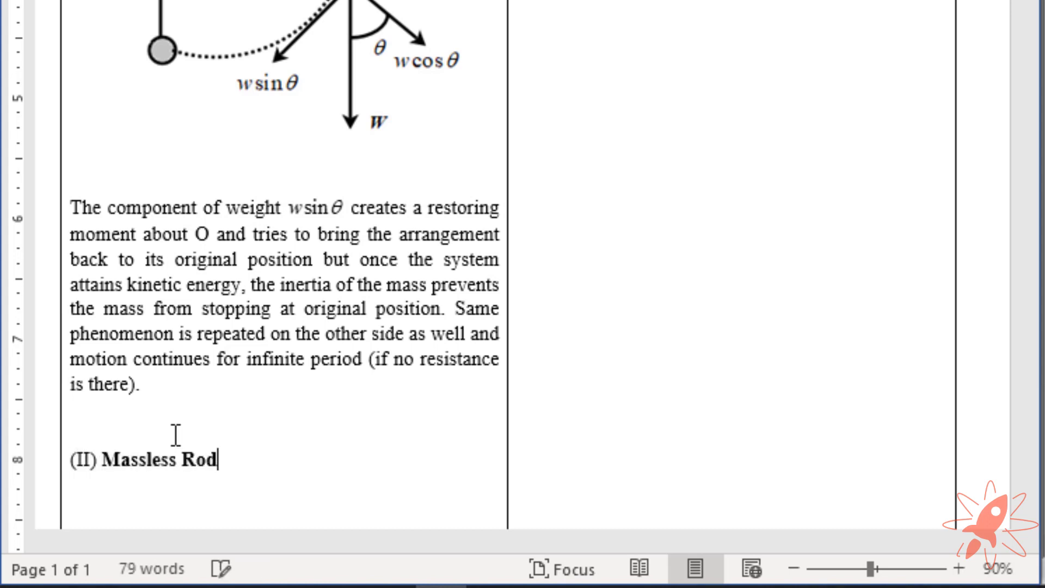
text(:)
key(Return)
key(Return)
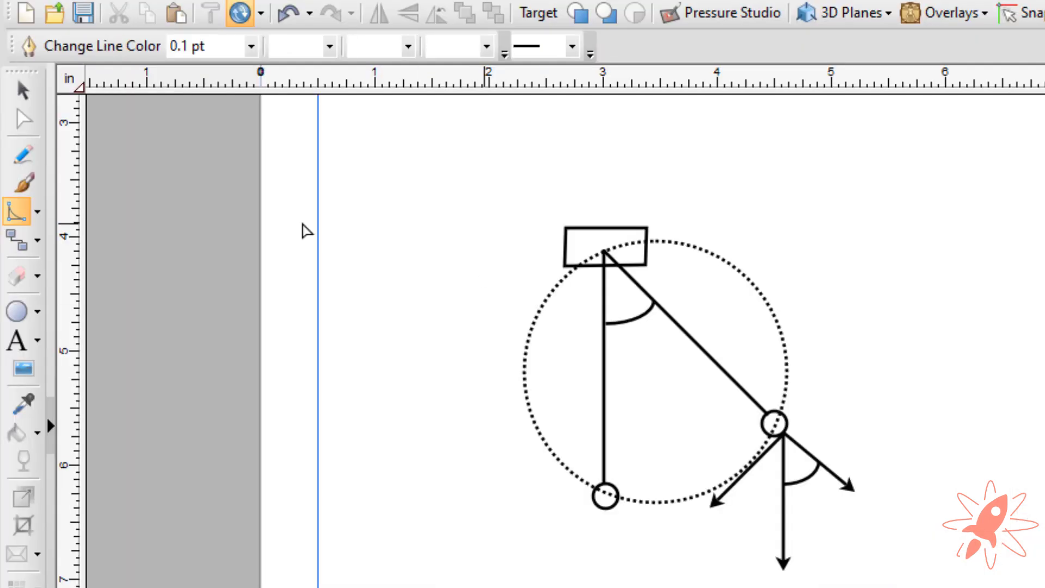
Switch to DrawPlus and delete the whole pendulum drawing from the page
drag(303, 229, 764, 477)
key(ctrl+a)
key(Delete)
Draw a horizontal rectangle about 2.2 in by 0.5 in and place a block about 0.6 in by 0.7 in against its end
click(37, 211)
click(71, 252)
click(37, 311)
click(71, 351)
mouse_move(420, 345)
mouse_down()
mouse_move(588, 425)
mouse_move(676, 401)
mouse_up()
drag(707, 317, 774, 395)
key(Escape)
drag(731, 368, 697, 381)
Draw two parallel horizontal lines about 0.7 in long beyond the block and make them dashed
click(306, 274)
click(25, 218)
mouse_move(751, 345)
mouse_down()
mouse_move(830, 345)
mouse_move(779, 397)
mouse_up()
shift+click(787, 345)
click(387, 45)
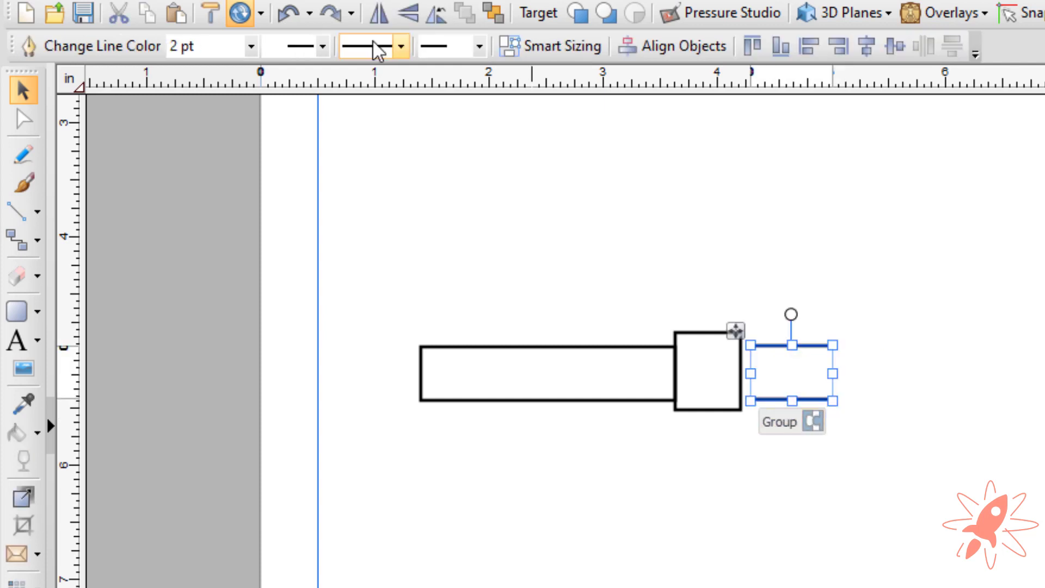
click(379, 179)
click(388, 52)
click(381, 146)
Duplicate the square block and move the copy horizontally to the far end of the dashed lines
click(733, 319)
click(697, 354)
key(Right)
key(Right)
key(Right)
key(Right)
key(Right)
key(Right)
key(Right)
key(Right)
key(Right)
key(Right)
key(Right)
key(Right)
key(Right)
key(Right)
key(Right)
key(Right)
key(Right)
key(Right)
key(Right)
key(Right)
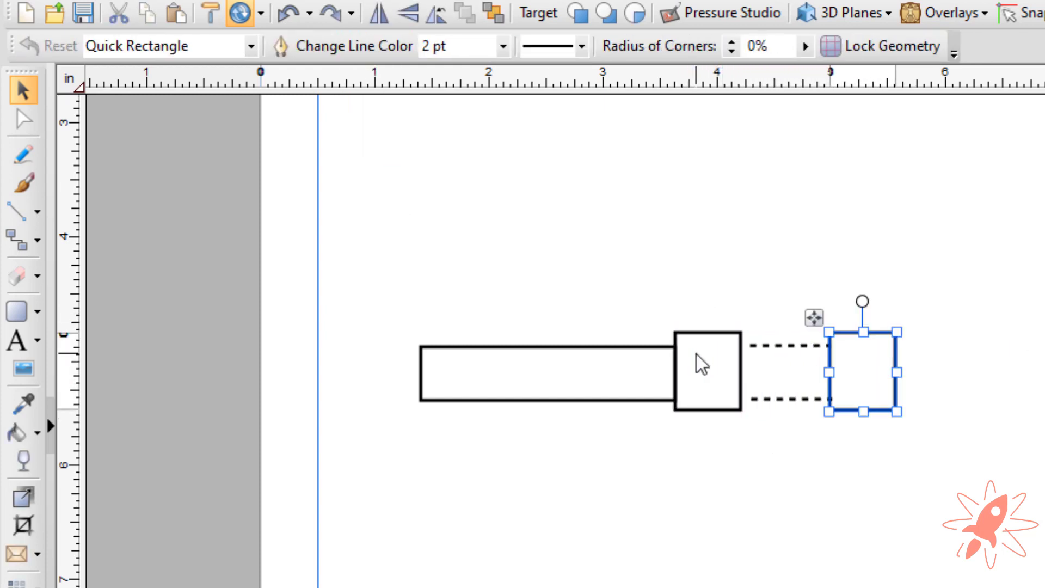
Draw short vertical tick marks about 0.2 in long above the centres of the two blocks joined by dashed lines
key(Escape)
click(19, 208)
mouse_move(705, 299)
mouse_down()
mouse_move(705, 321)
mouse_move(863, 316)
mouse_up()
key(ctrl)
Draw a horizontal dimension line about 1.3 in long between the two tick marks, with arrowheads at both ends
click(18, 210)
drag(727, 311, 849, 310)
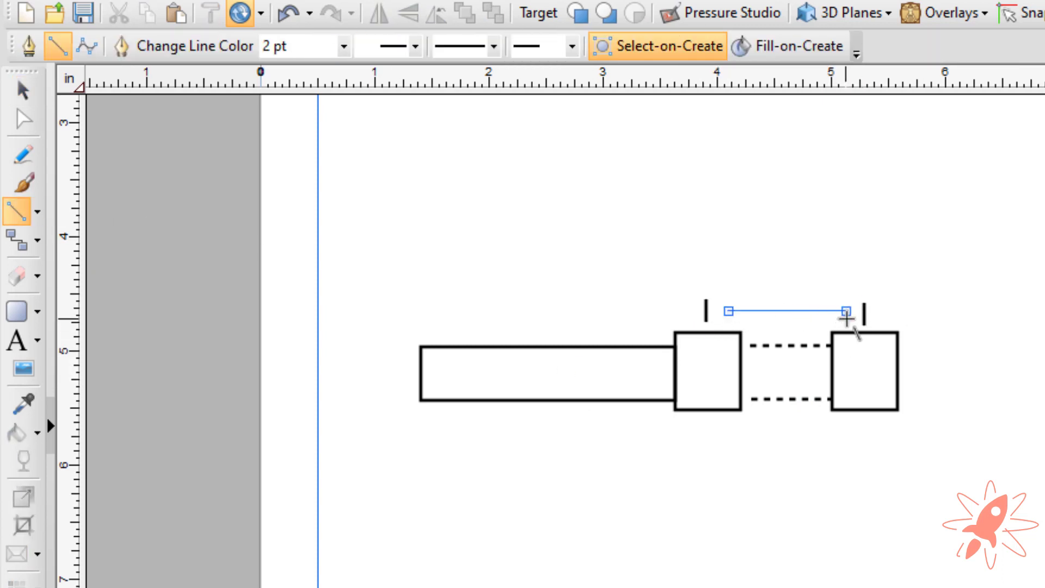
click(414, 46)
click(381, 89)
click(572, 45)
click(535, 88)
key(Escape)
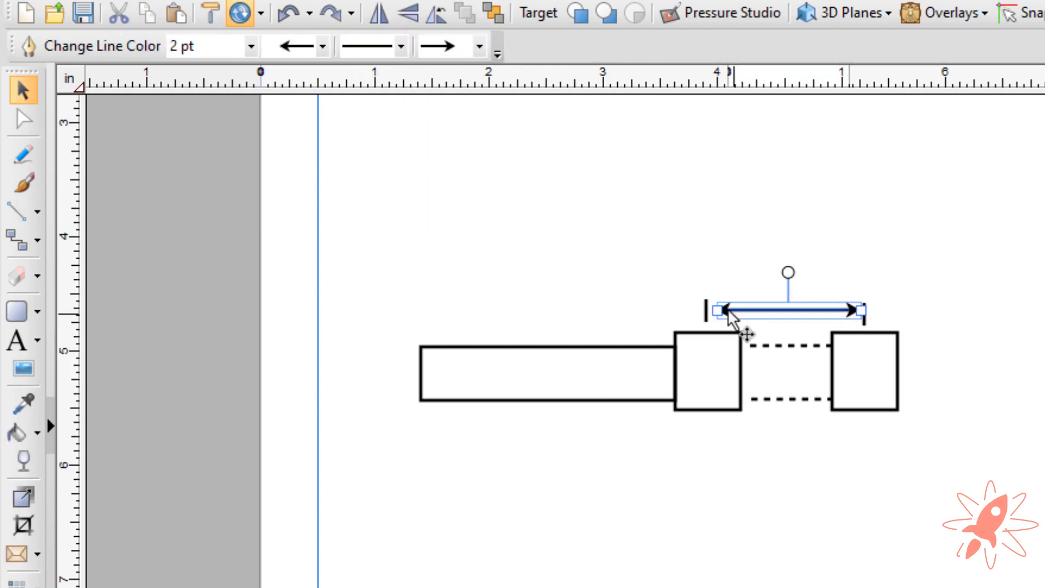
click(808, 321)
Draw a rightward arrow about 0.5 in long starting from the outer edge of the far block
click(19, 212)
drag(900, 371, 956, 371)
click(415, 45)
click(384, 75)
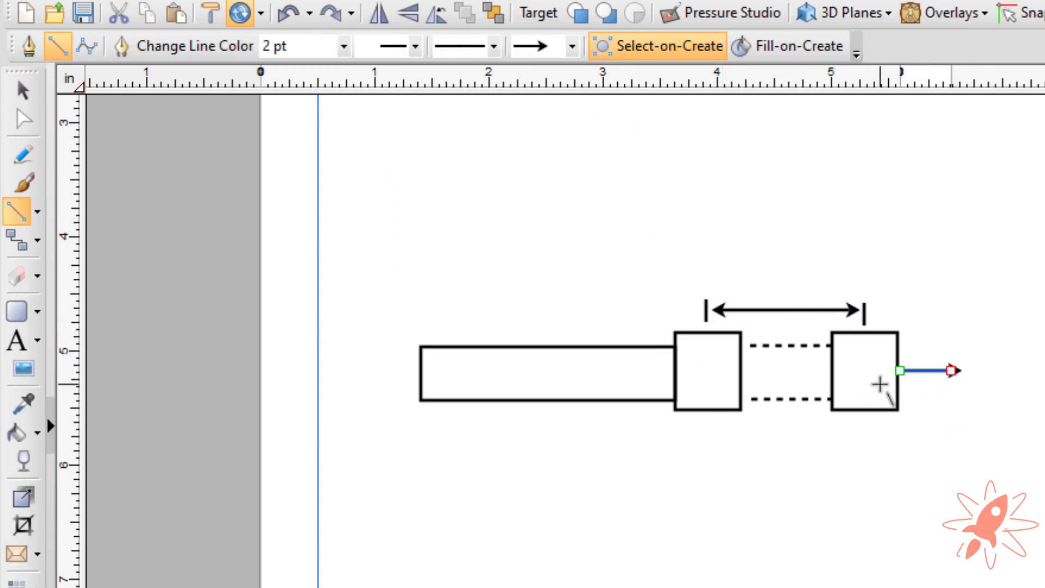
key(Escape)
Duplicate the far block directly below itself and draw a leftward arrow about 0.5 in long from the copy's side
click(871, 384)
mouse_move(871, 384)
mouse_down()
mouse_move(870, 479)
mouse_move(777, 469)
mouse_up()
click(19, 211)
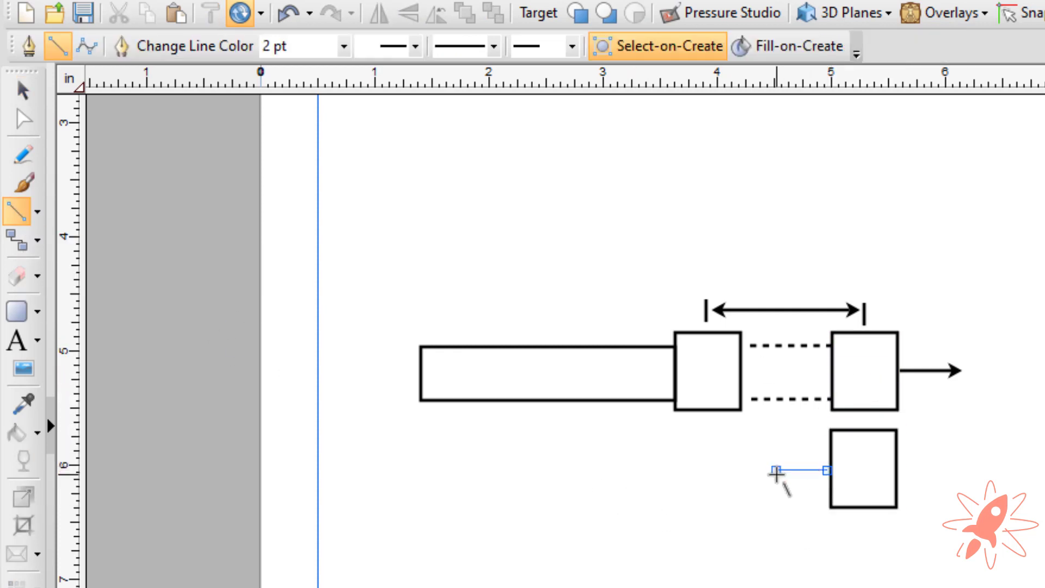
click(415, 46)
click(384, 88)
click(572, 46)
click(522, 107)
key(Escape)
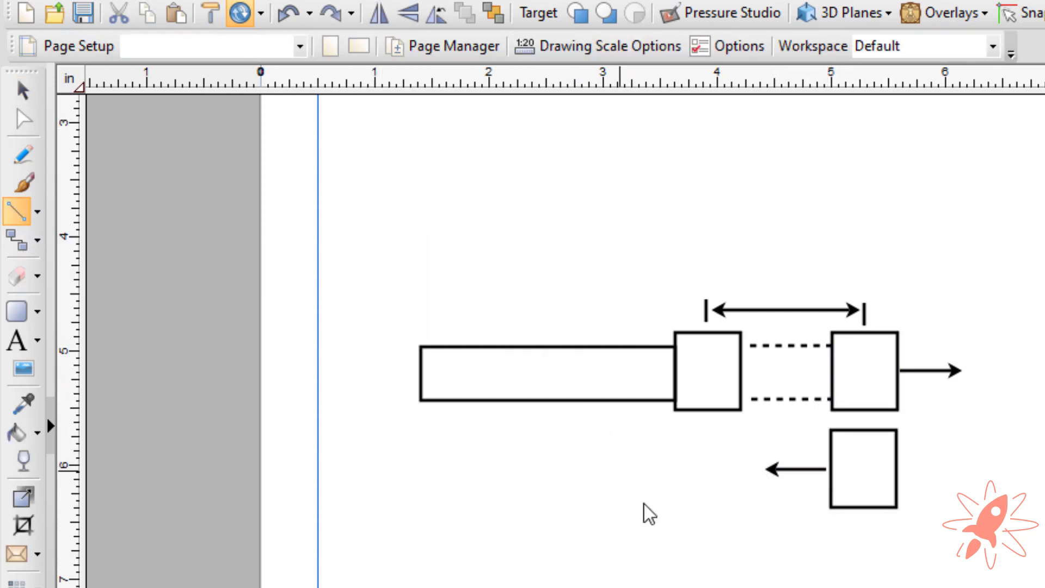
Draw a plain vertical wall line about 1.1 in long across the rod's free left end
key(l)
drag(420, 312, 419, 439)
click(478, 45)
click(436, 72)
key(Escape)
Draw a comb-like hatch shape about 1 in by 0.25 in and set it upright against the outer side of the wall line
key(l)
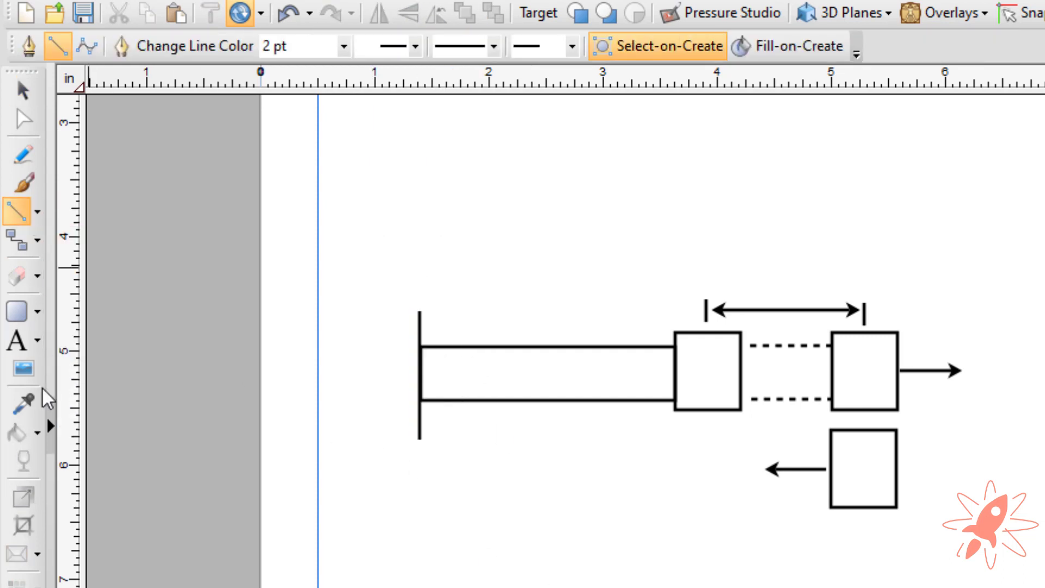
click(37, 311)
click(58, 411)
drag(444, 507, 559, 535)
drag(501, 477, 407, 355)
click(361, 265)
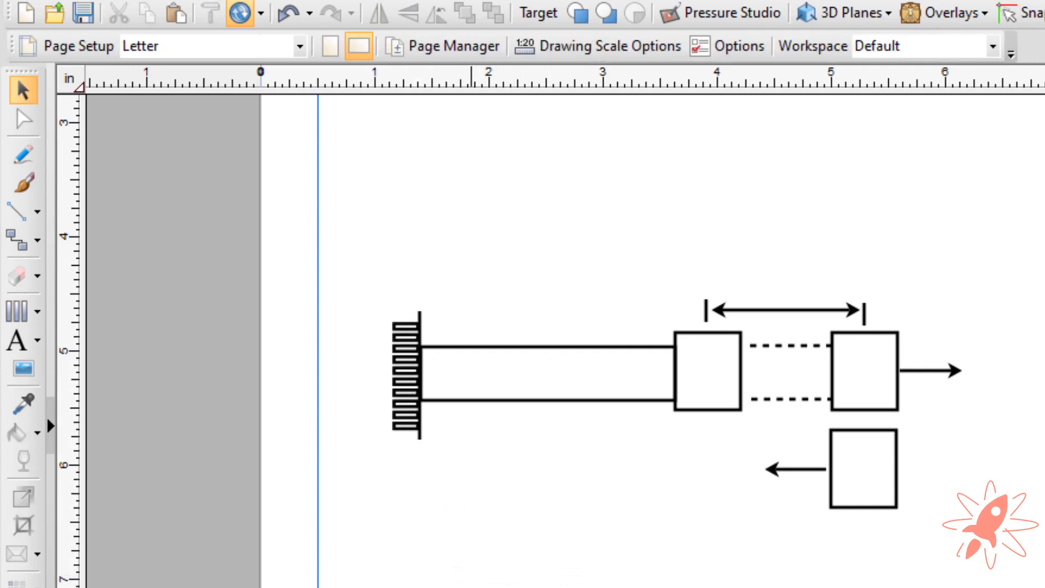
Capture the rod drawing as a screenshot, paste it into Paint and shift it slightly up on the canvas
key(super+shift+s)
drag(363, 255, 1041, 549)
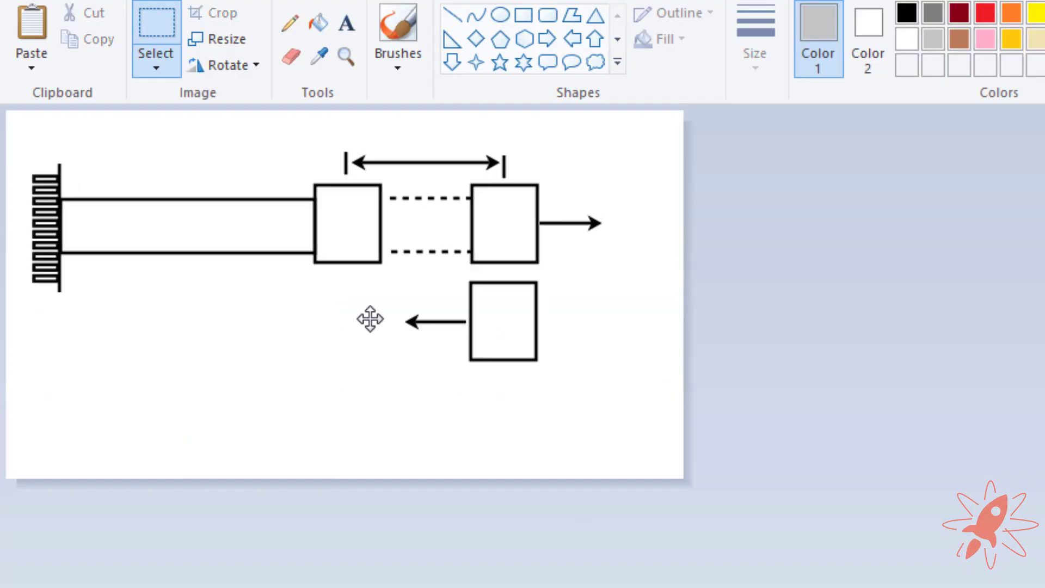
drag(369, 318, 365, 288)
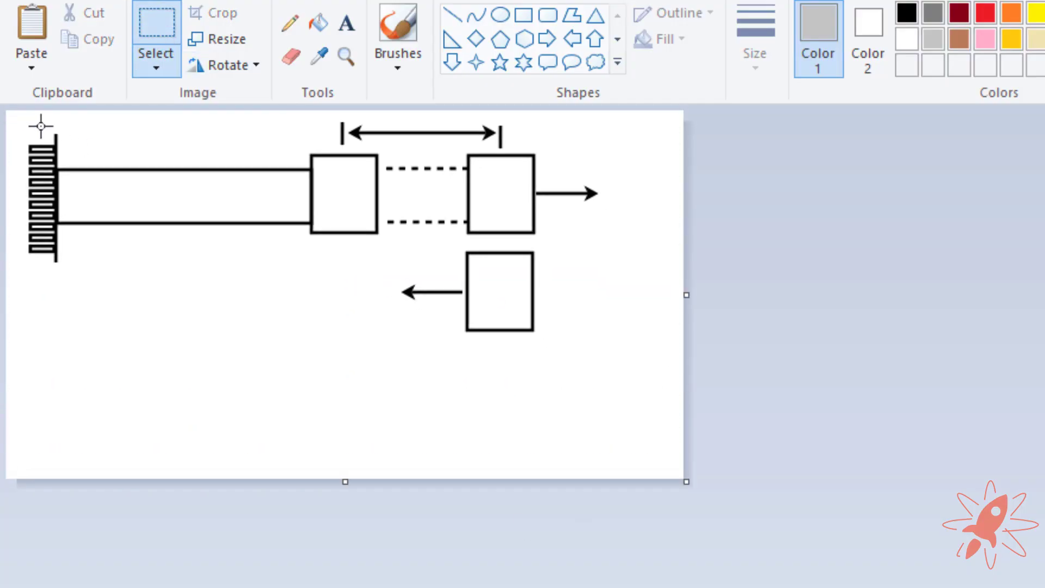
Delete the closed outer edge of the wall hatching and move the whole drawing closer to the canvas's left edge
drag(19, 127, 44, 275)
key(Delete)
key(ctrl+a)
drag(133, 264, 109, 266)
key(Escape)
Move the whole drawing slightly down on the canvas and switch to MathType
key(ctrl+a)
drag(192, 189, 193, 204)
key(Escape)
key(alt+Tab)
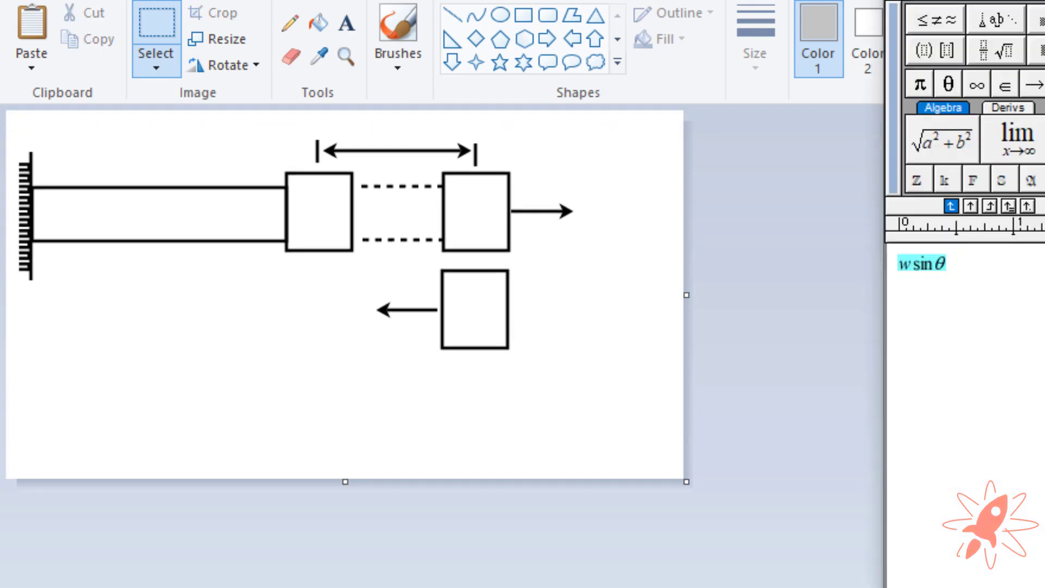